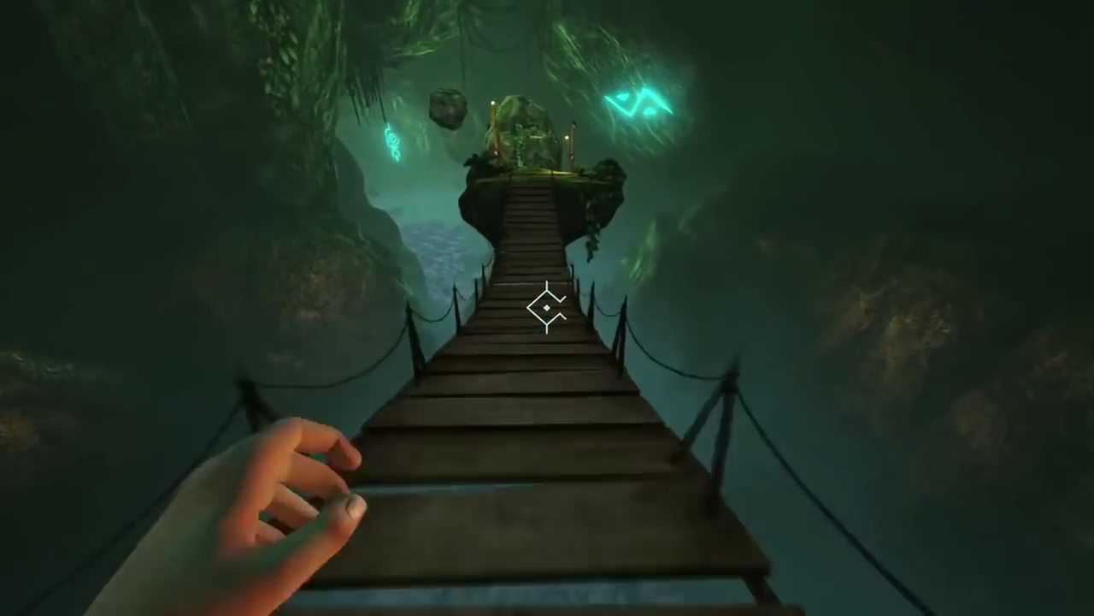
pyautogui.press('w')
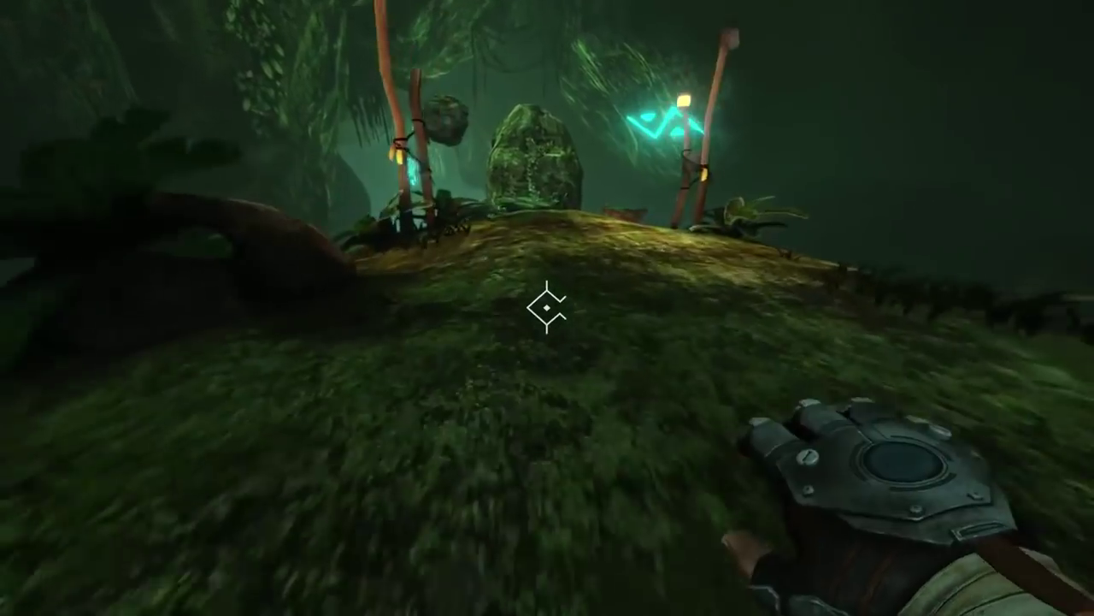
pyautogui.press('space')
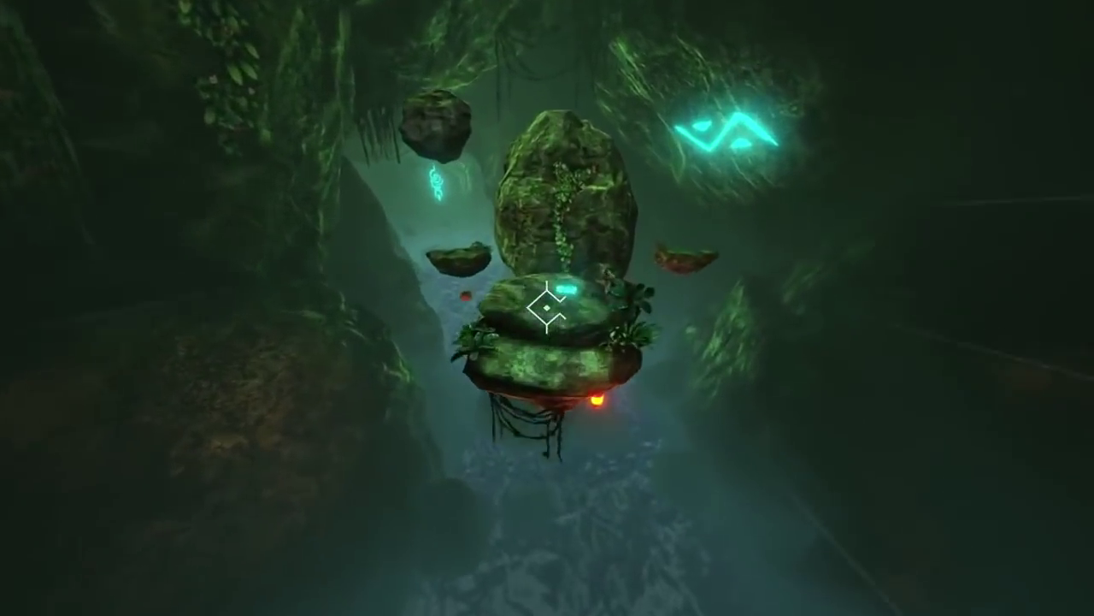
pyautogui.press('w')
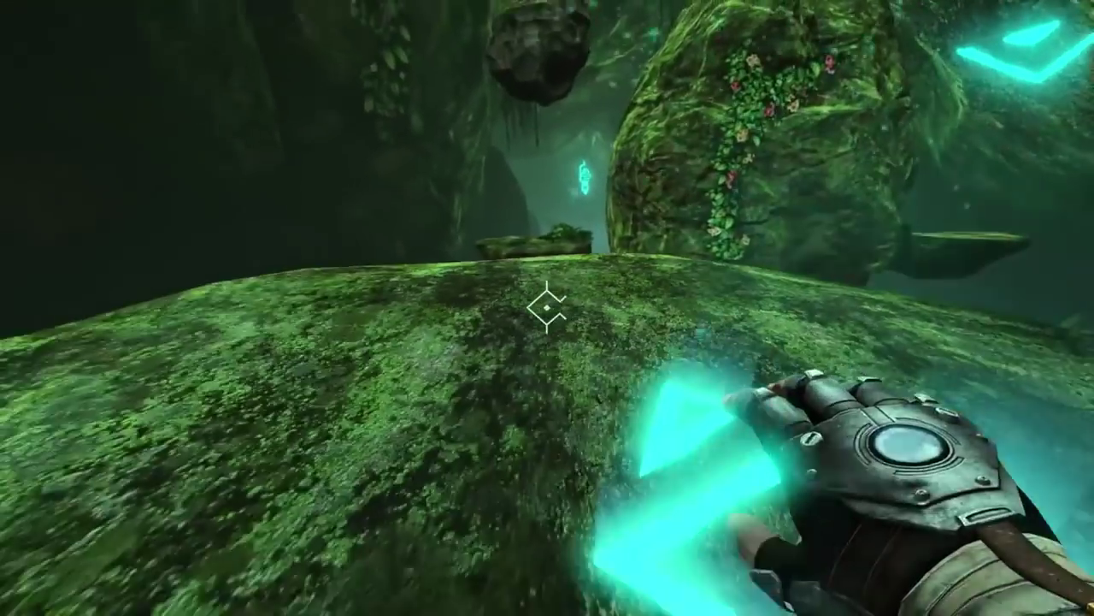
pyautogui.press('w')
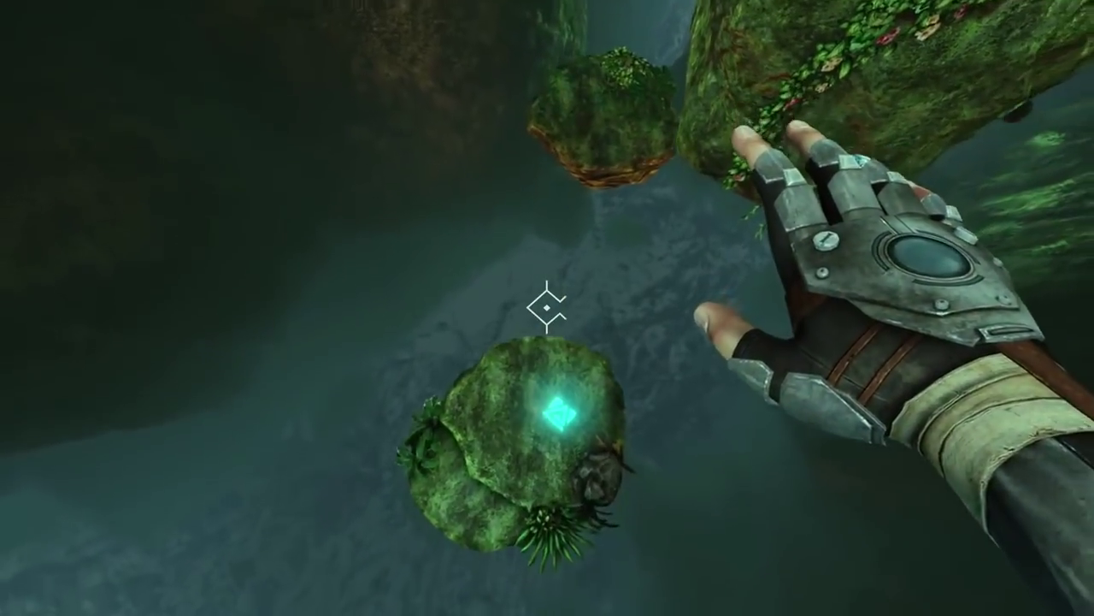
pyautogui.press('space')
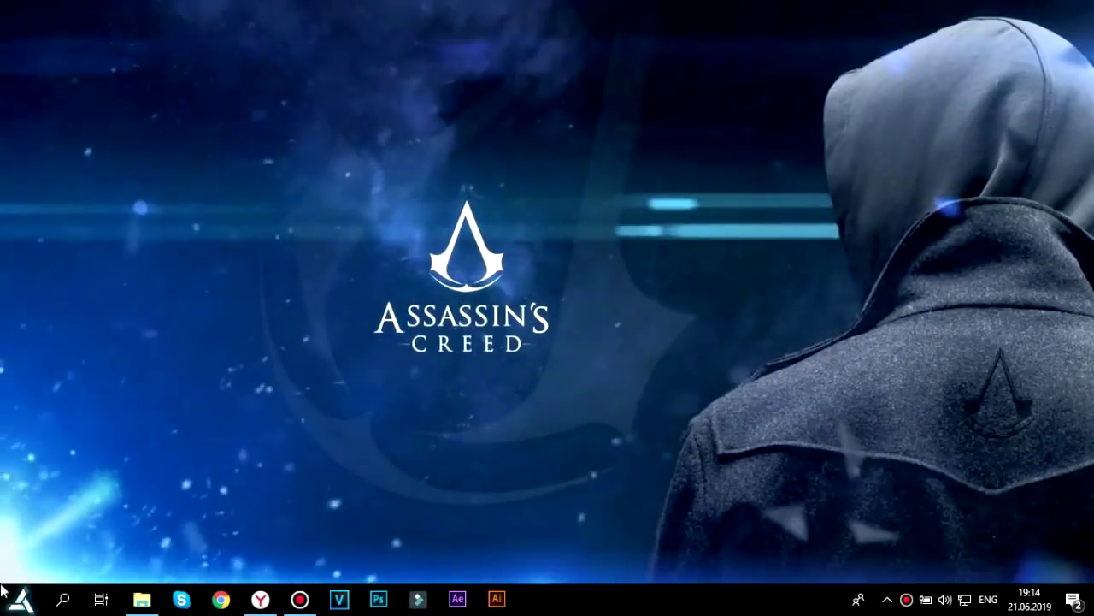
pyautogui.click(65, 601)
pyautogui.write('control')
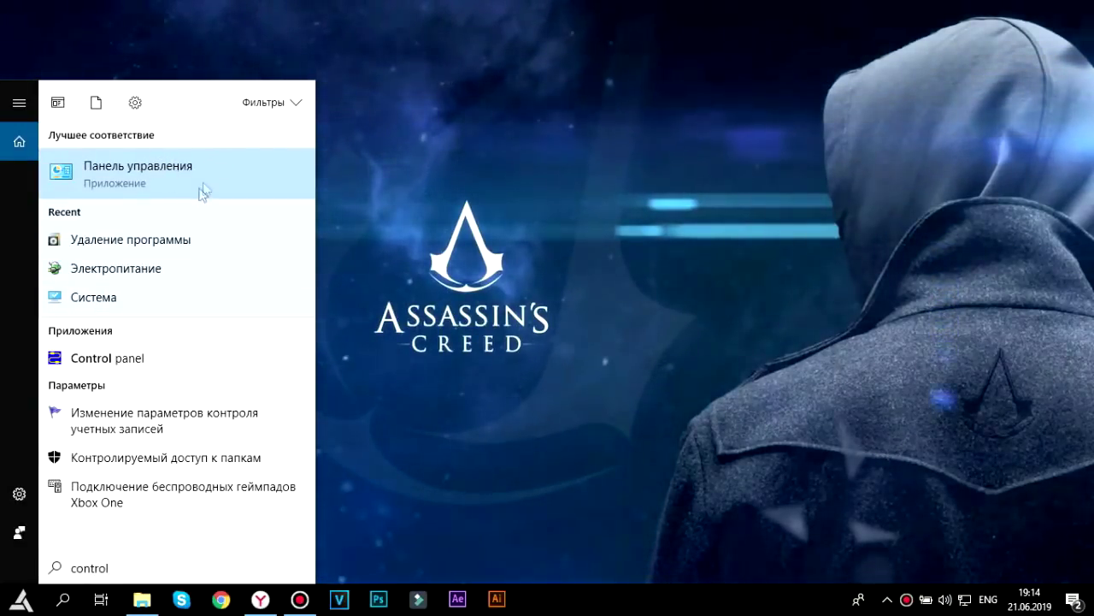
pyautogui.click(430, 318)
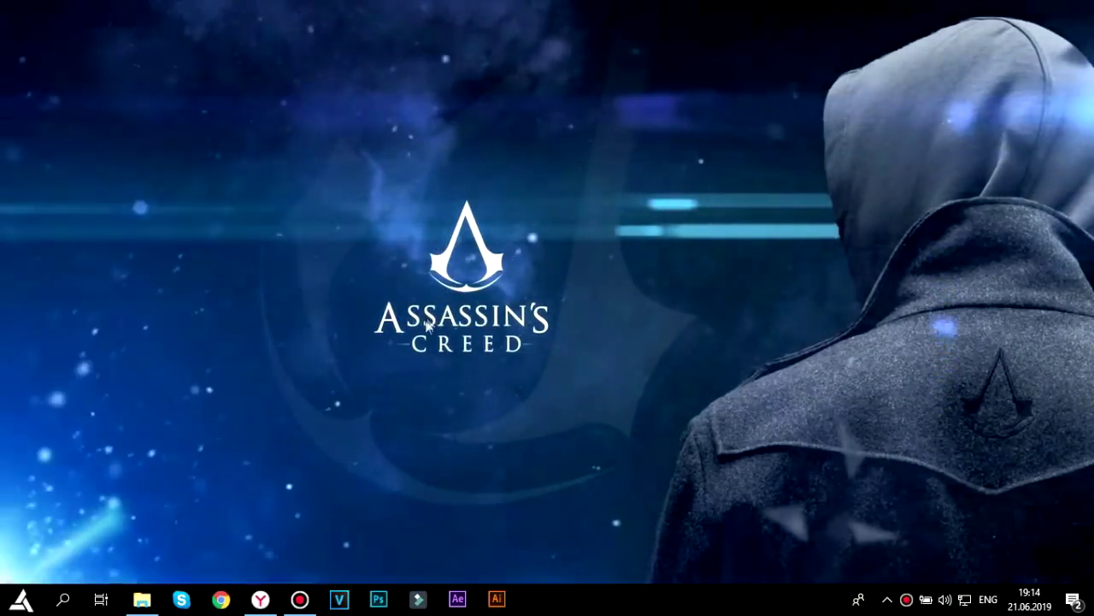
# Open the Control Panel, view it by category (Категория) and open the page for uninstalling programs (Удаление программы)
pyautogui.click(20, 600)
pyautogui.click(325, 376)
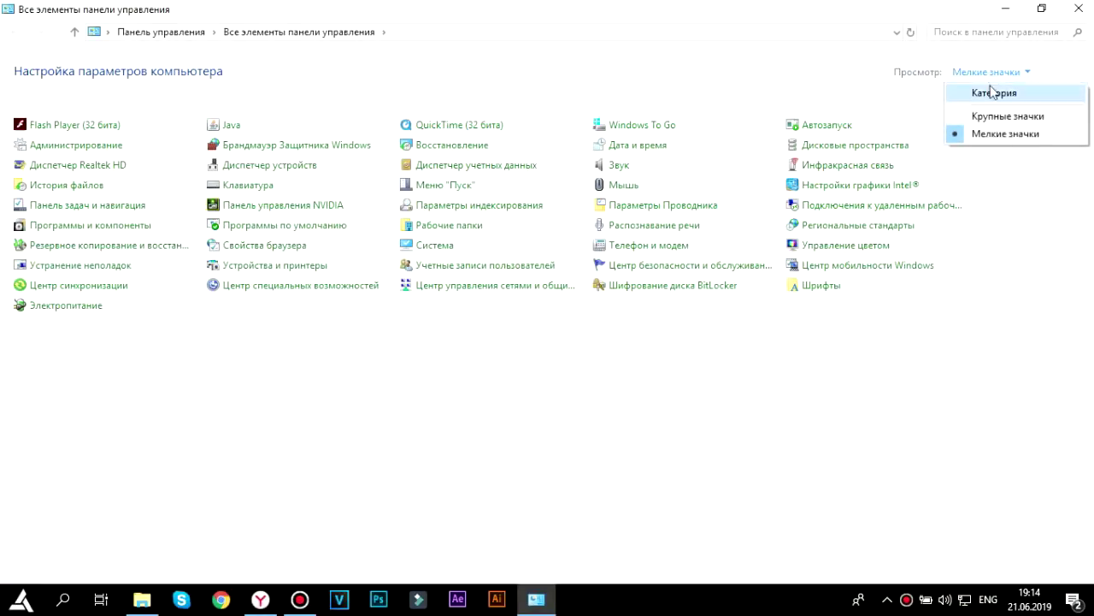
pyautogui.click(992, 94)
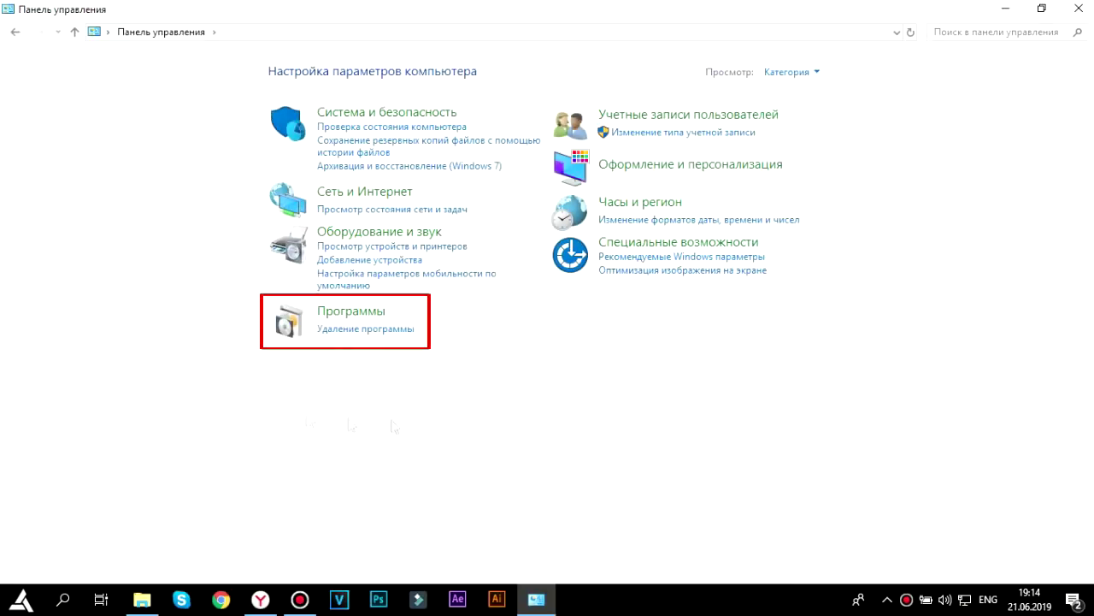
pyautogui.click(396, 329)
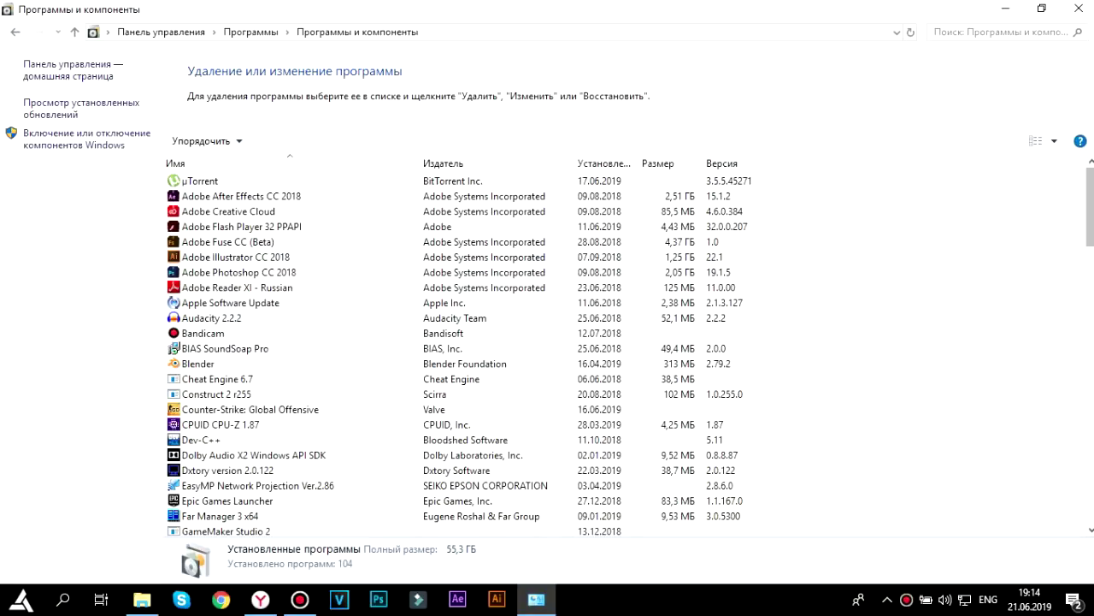
# Look through the full list of installed programs and select Audacity 2.2.2
pyautogui.scroll(-20, 1072, 466)
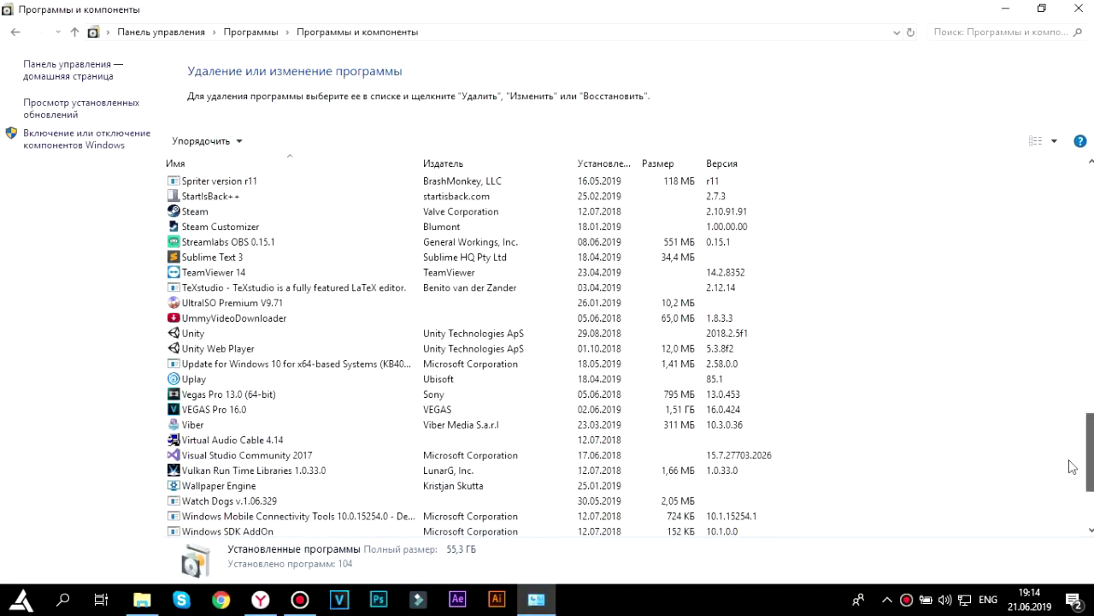
pyautogui.scroll(20, 1072, 466)
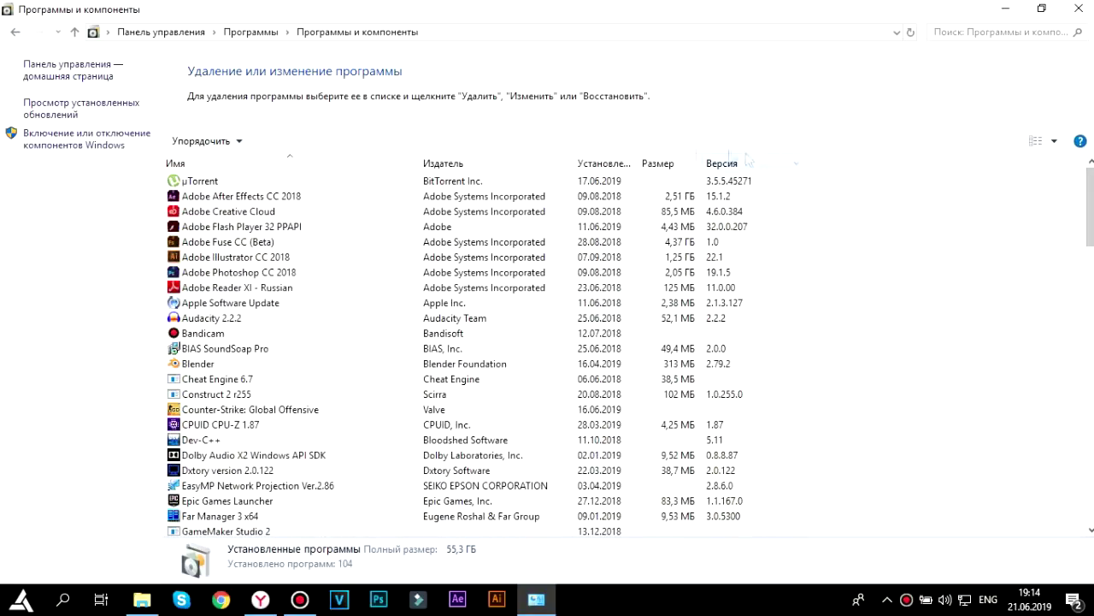
pyautogui.click(231, 318)
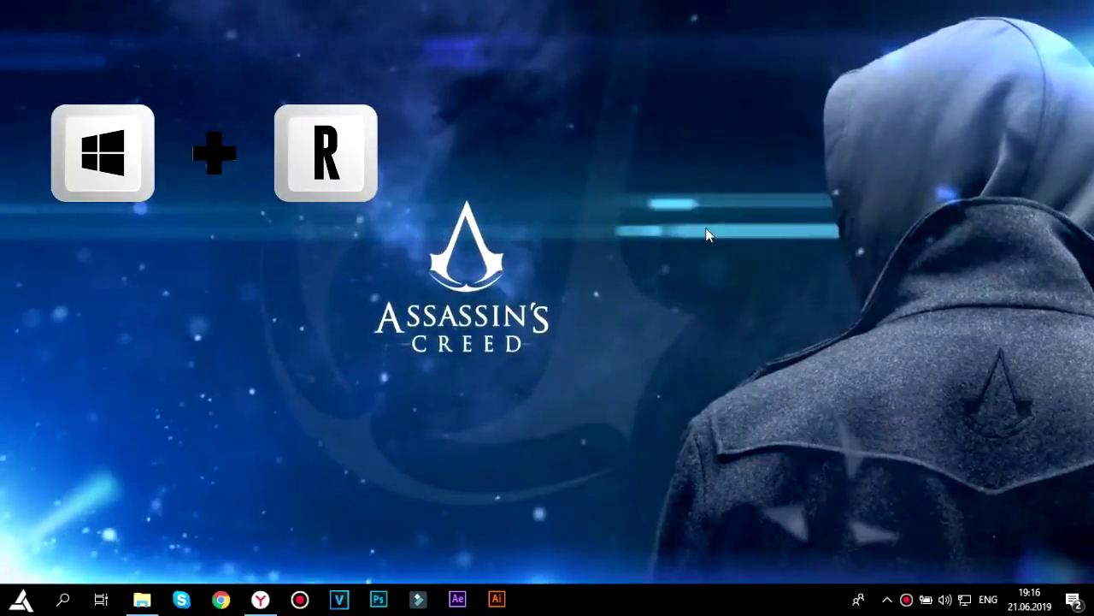
# Open the temporary files folder by running %temp%
pyautogui.press('super+r')
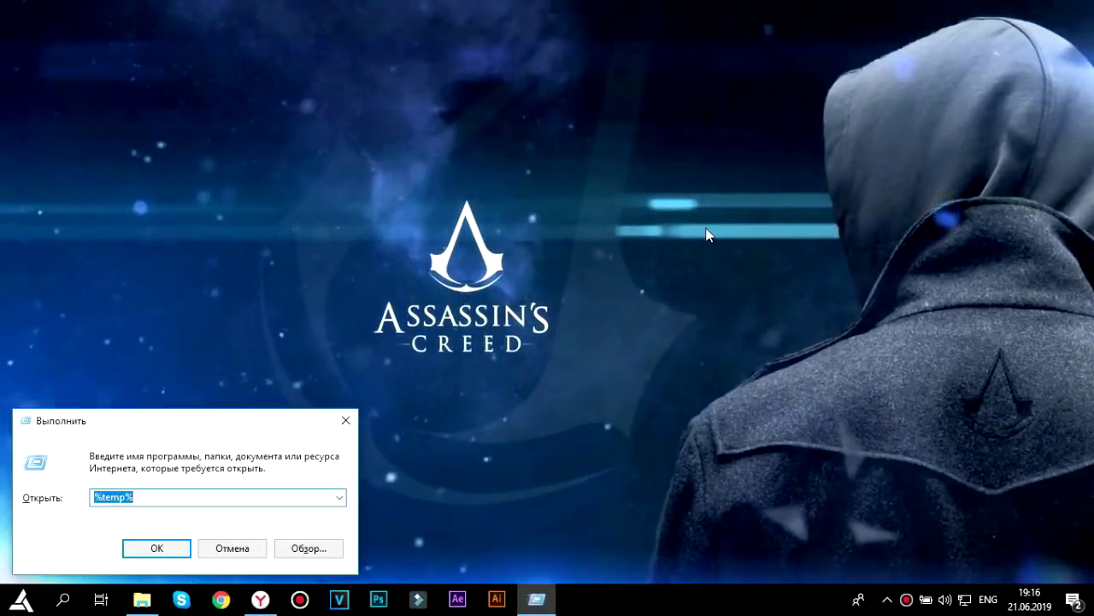
pyautogui.press('Right')
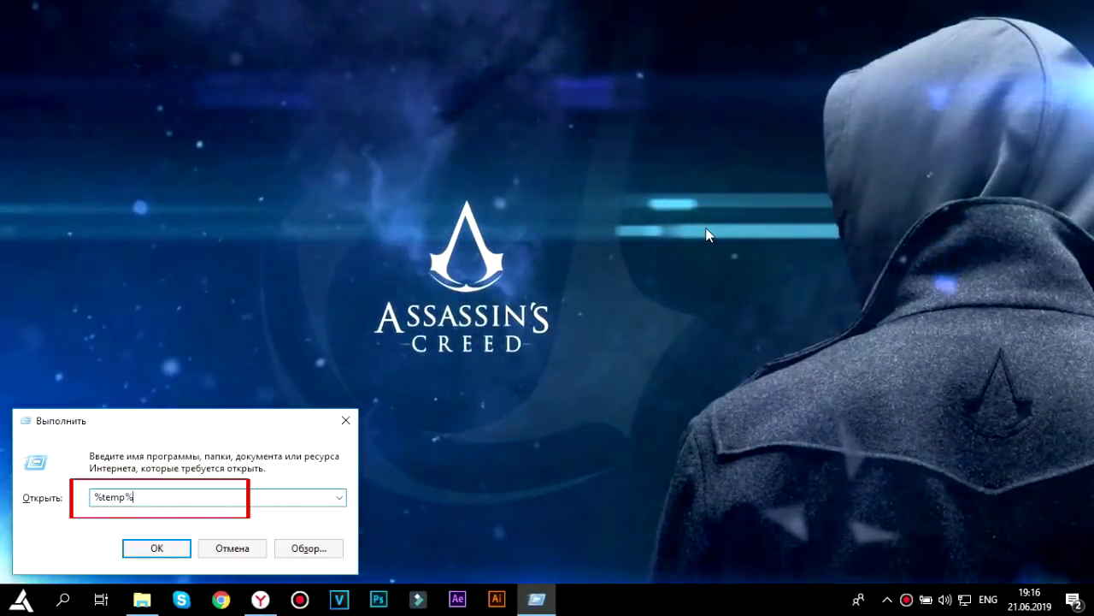
pyautogui.click(156, 548)
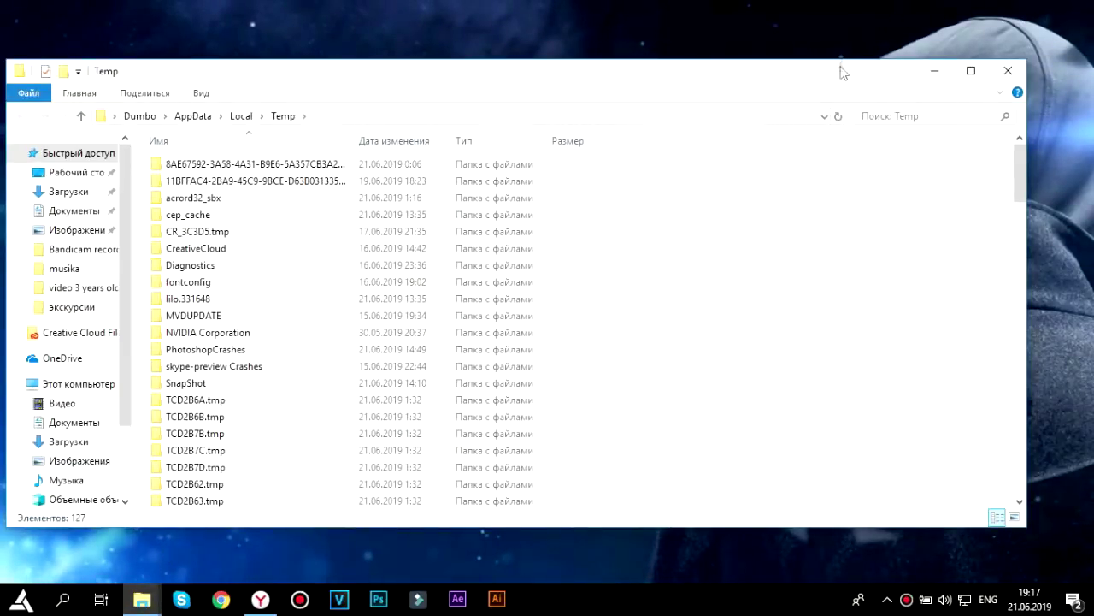
# Permanently delete everything in the Temp folder, skipping all items in use, and close the folder window
pyautogui.moveTo(841, 63); pyautogui.dragTo(913, 58)
pyautogui.scroll(-20, 967, 256)
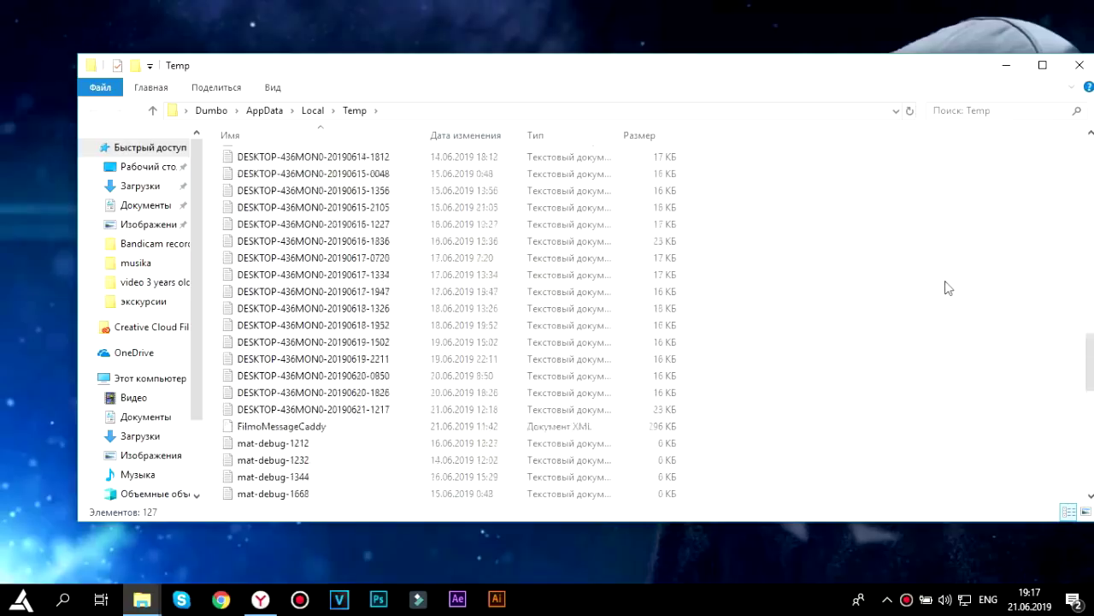
pyautogui.scroll(-10, 949, 288)
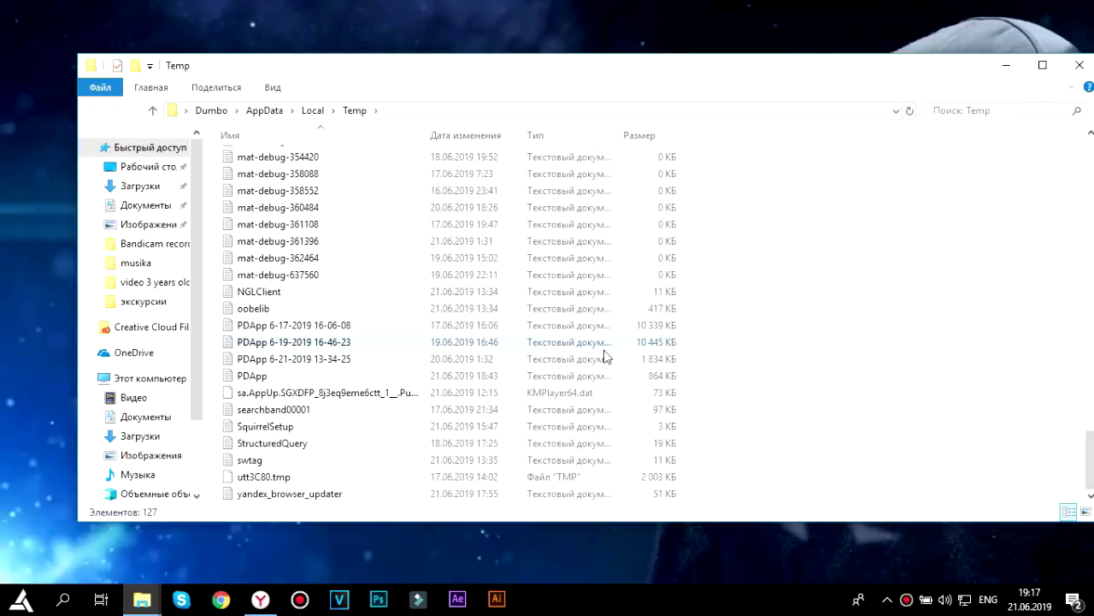
pyautogui.hotkey('ctrl', 'a')
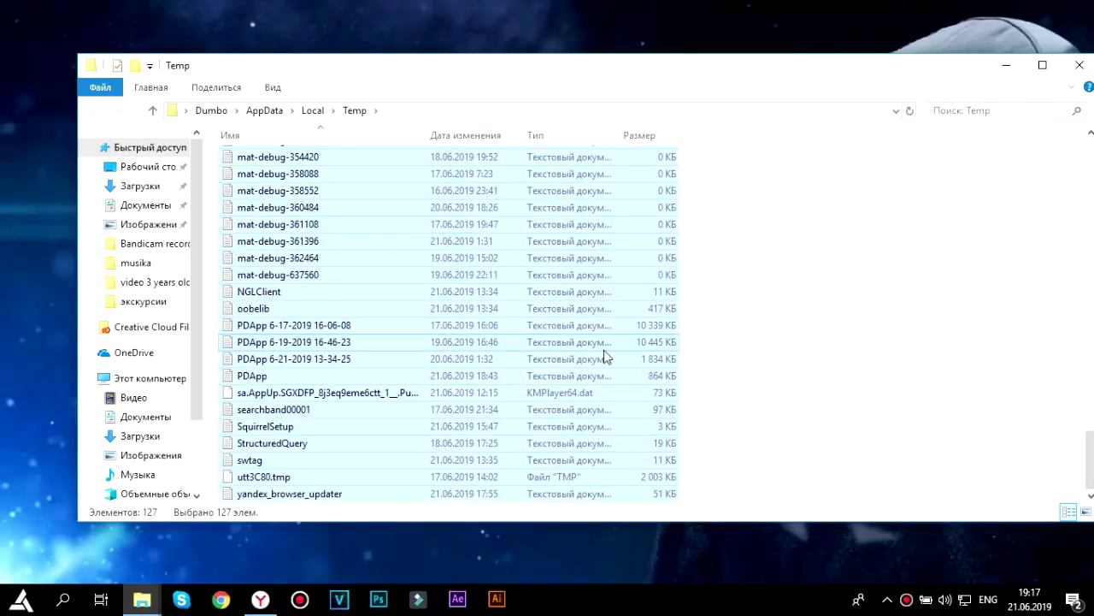
pyautogui.hotkey('shift', 'Delete')
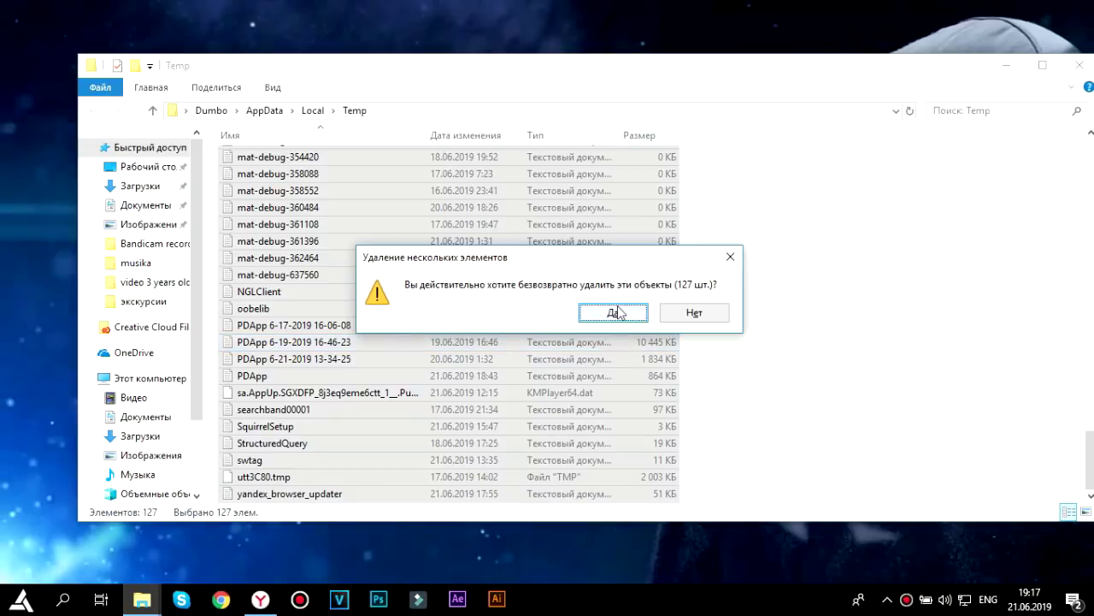
pyautogui.click(618, 318)
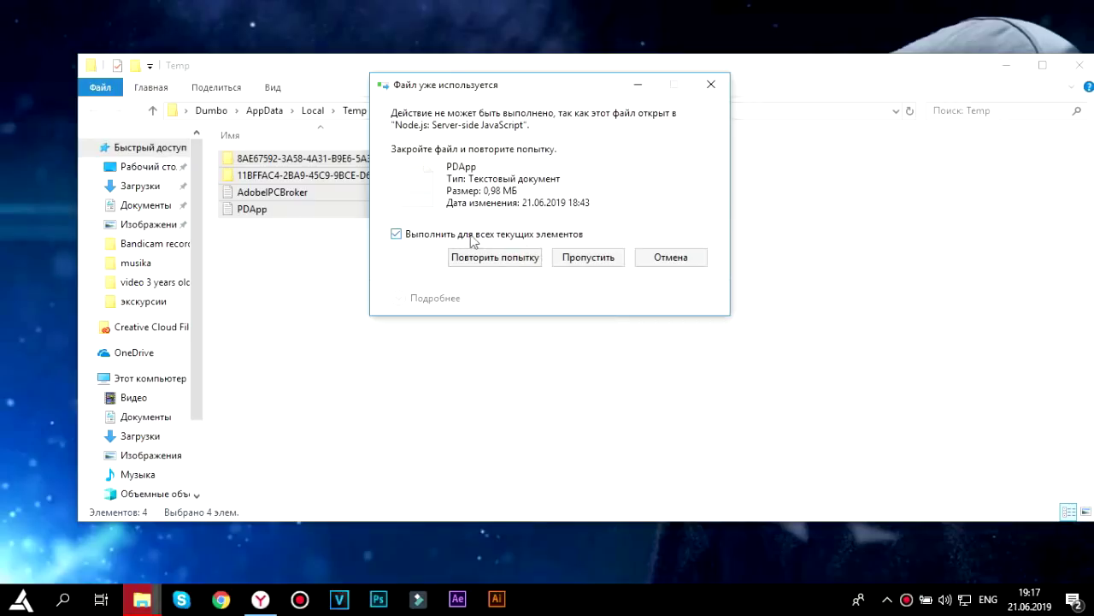
pyautogui.click(576, 264)
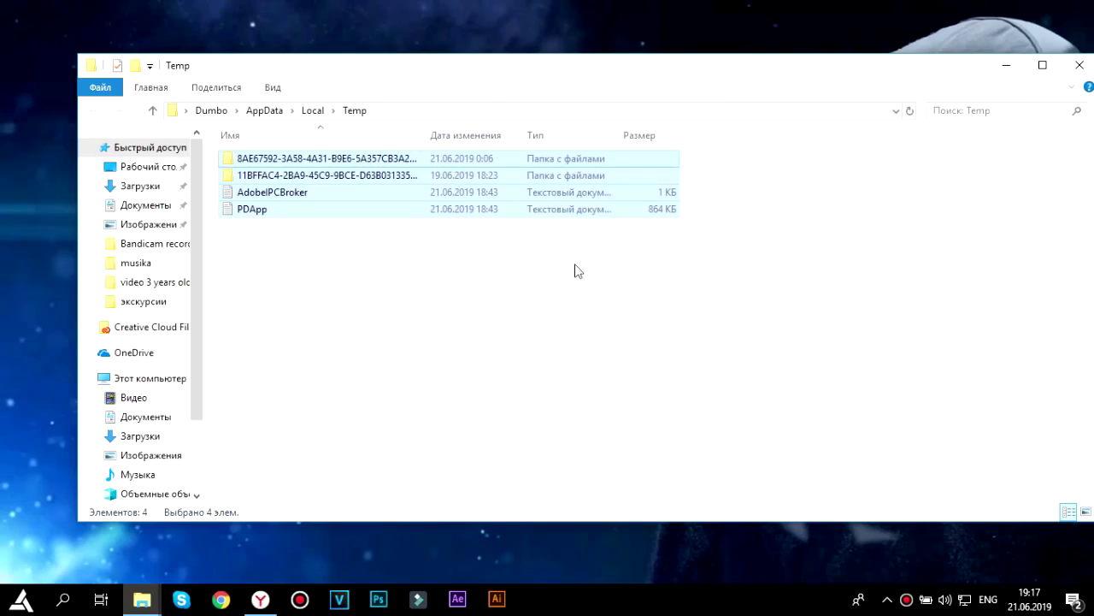
pyautogui.click(1079, 66)
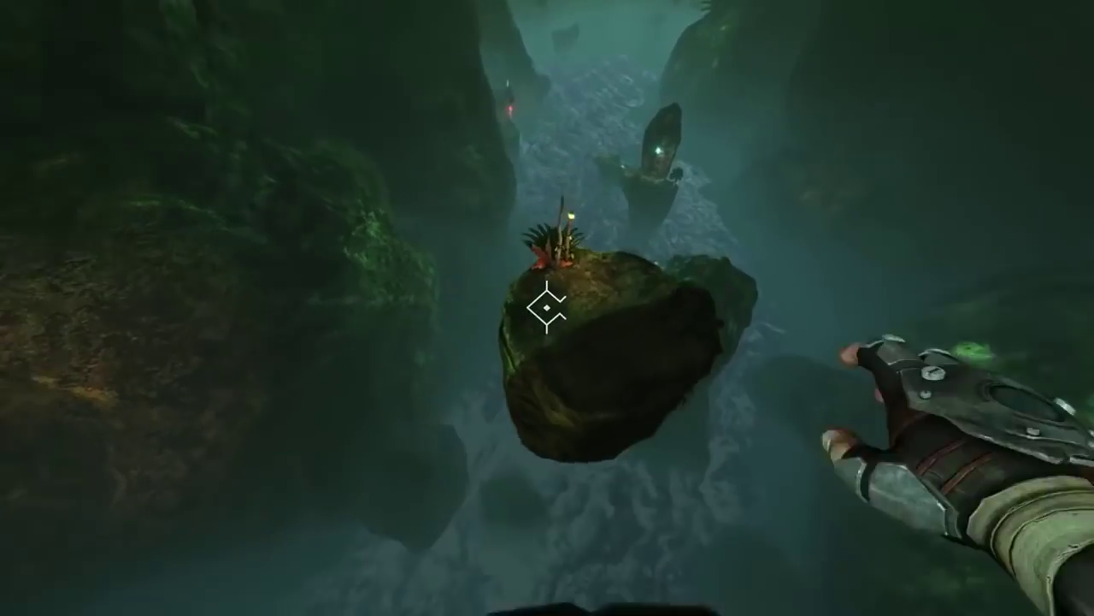
pyautogui.press('w')
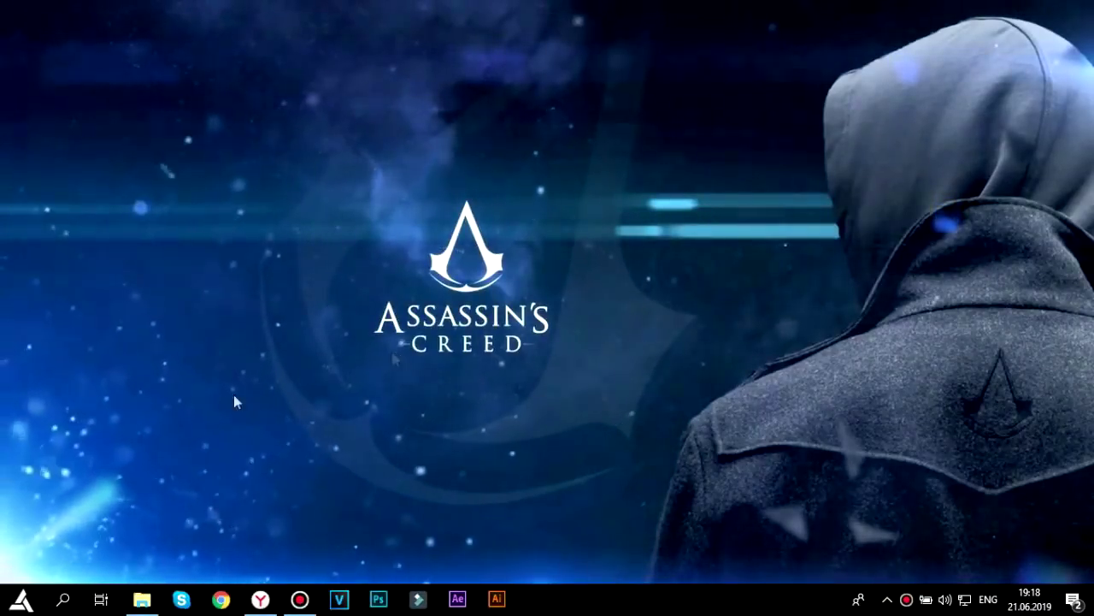
# Open This PC (Этот компьютер) and bring up the properties of local disk C:
pyautogui.click(21, 598)
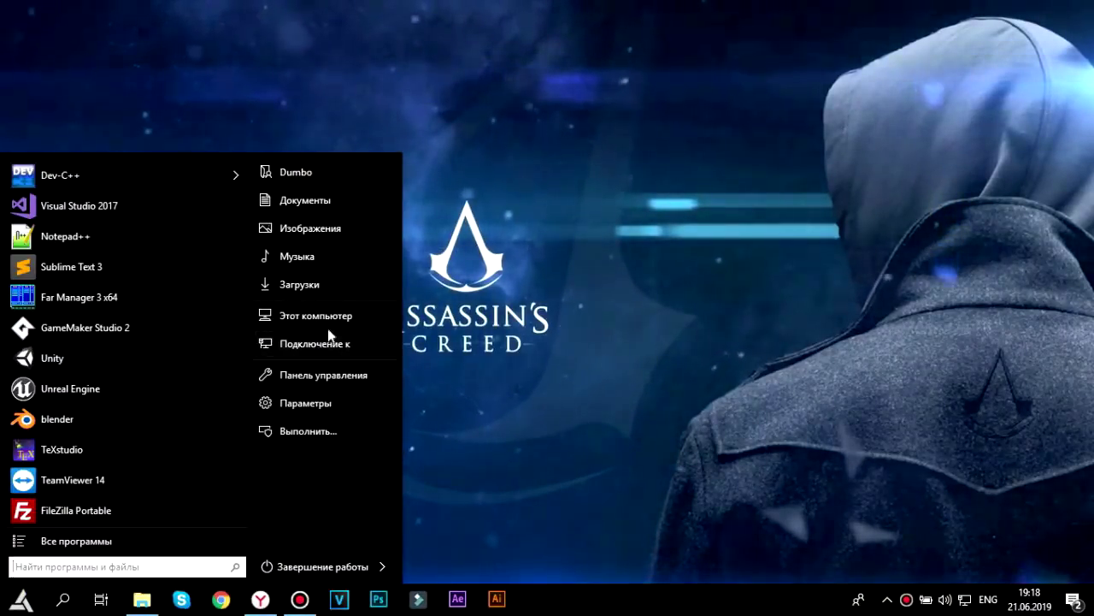
pyautogui.click(370, 319)
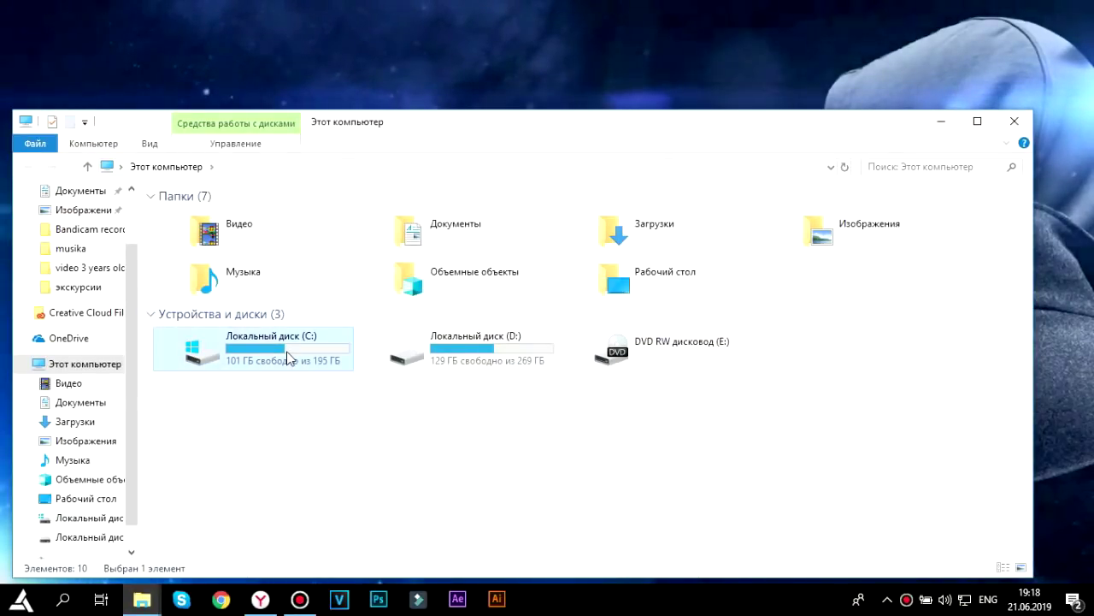
pyautogui.rightClick(287, 357)
pyautogui.click(334, 339)
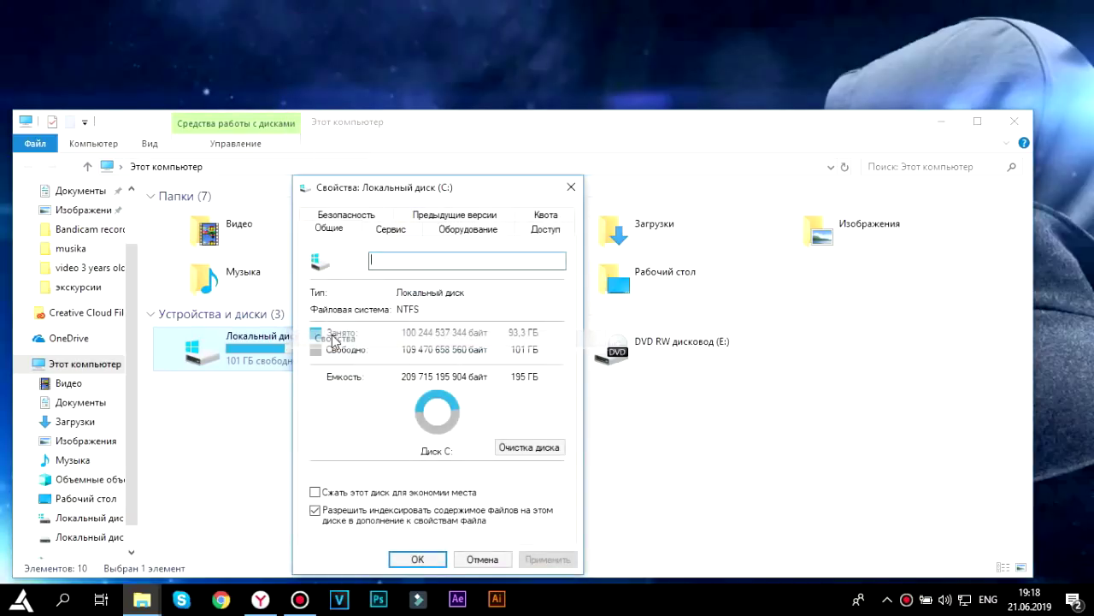
pyautogui.moveTo(466, 190); pyautogui.dragTo(658, 75)
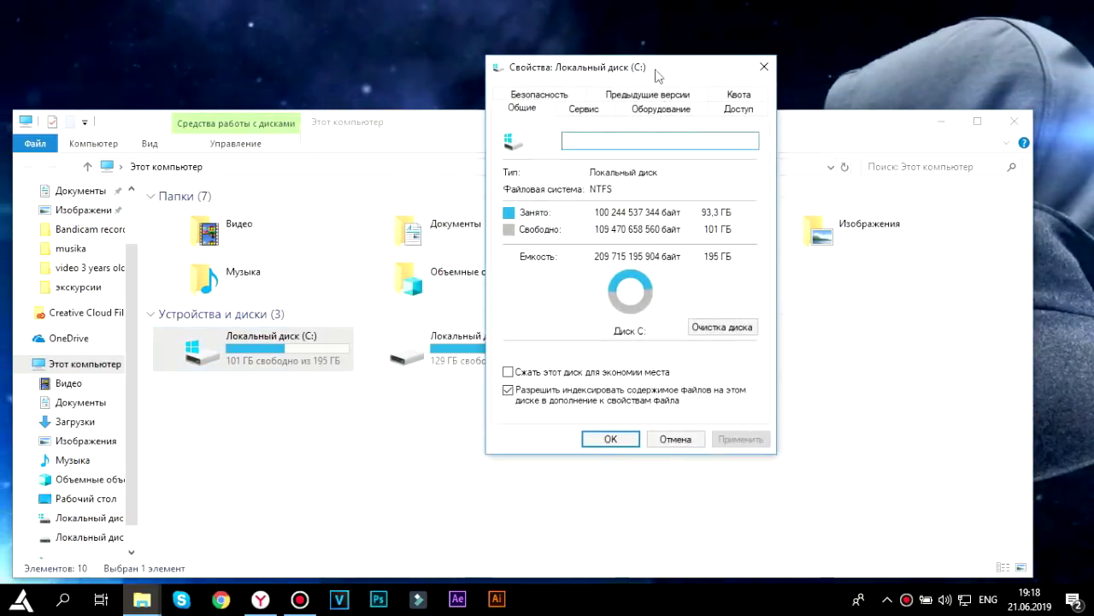
# Run Disk Cleanup on drive C:, confirm permanent deletion of the checked file categories, and close the disk's properties
pyautogui.click(706, 327)
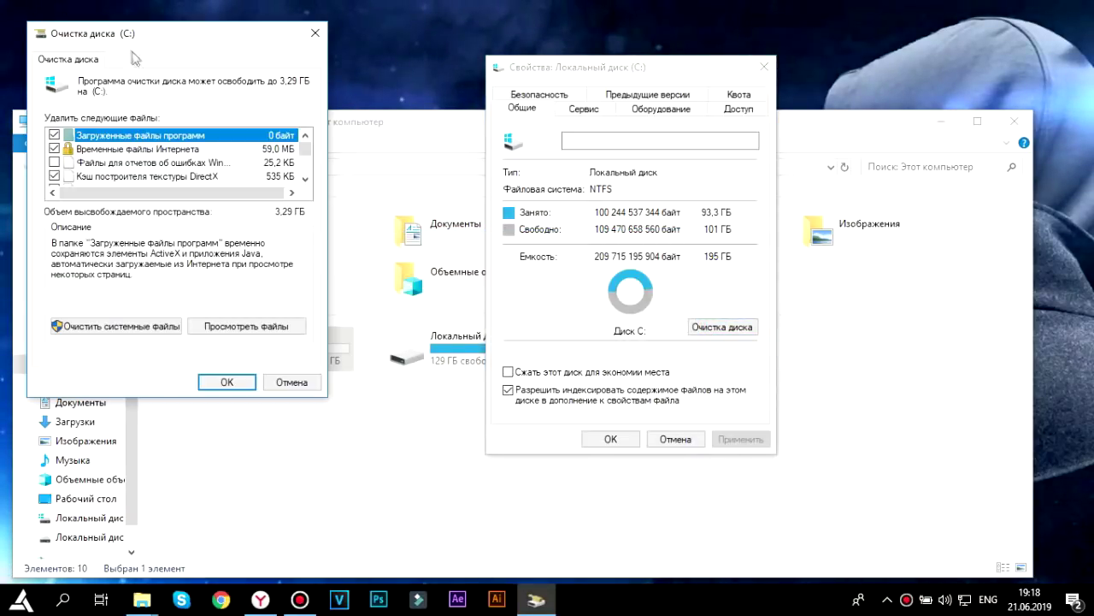
pyautogui.moveTo(159, 47); pyautogui.dragTo(560, 110)
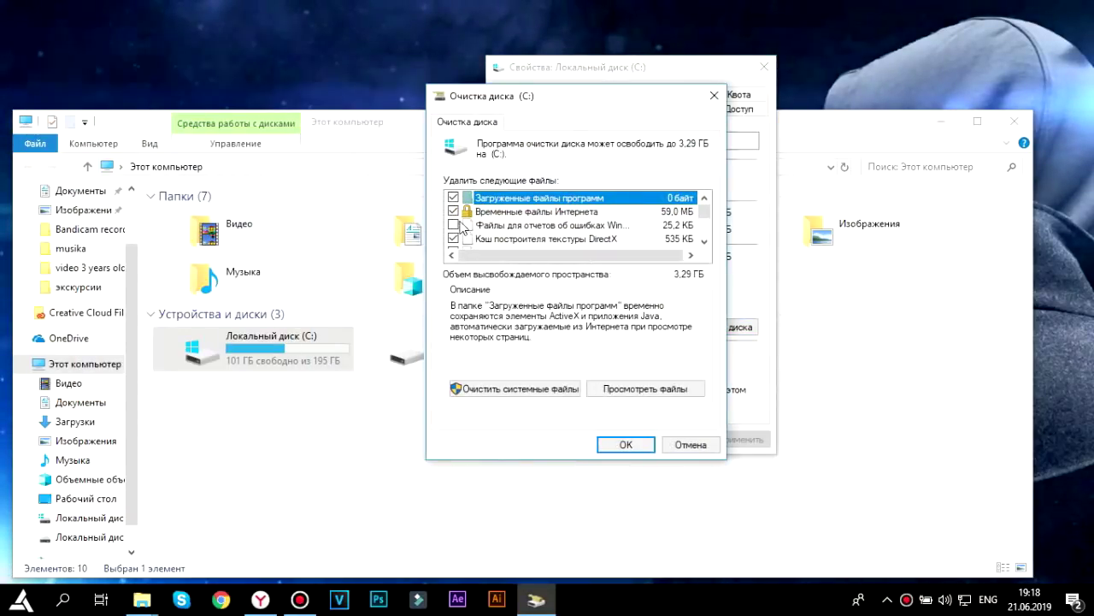
pyautogui.scroll(-3, 492, 225)
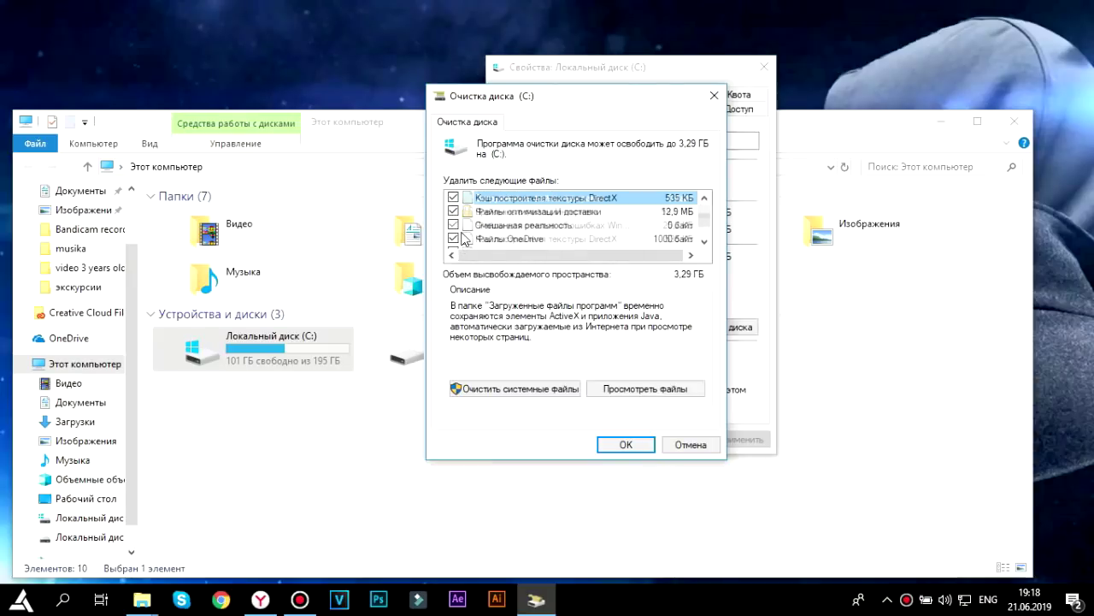
pyautogui.click(625, 446)
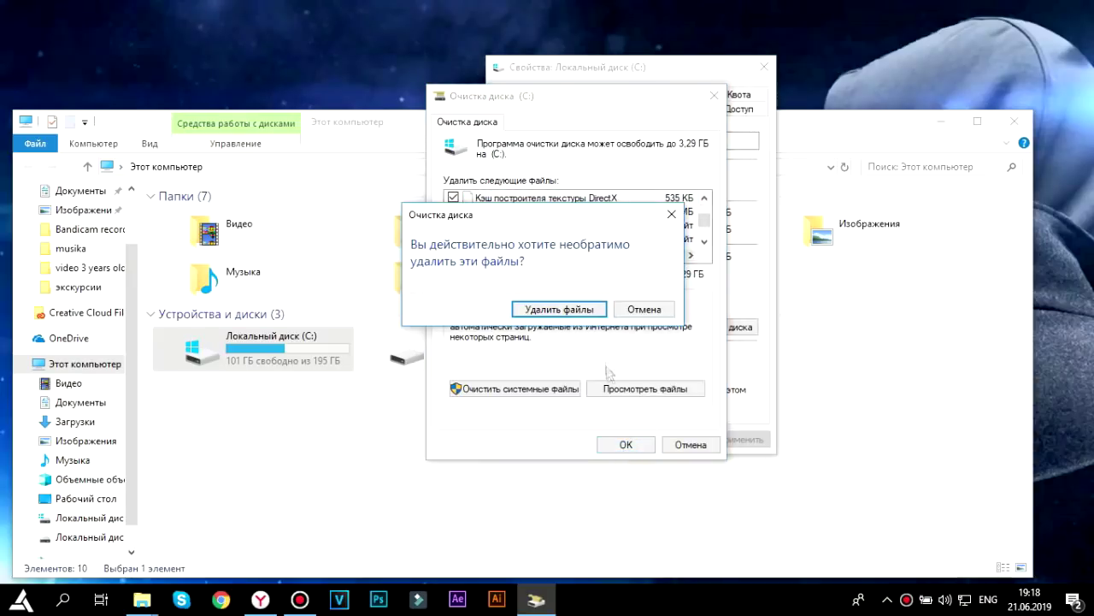
pyautogui.click(590, 377)
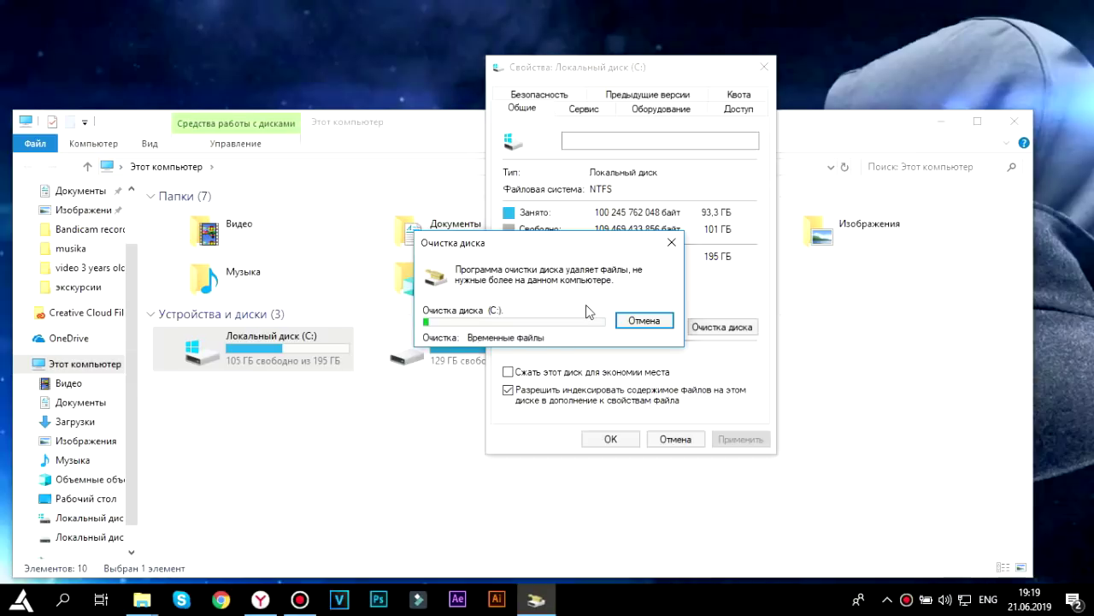
pyautogui.click(623, 442)
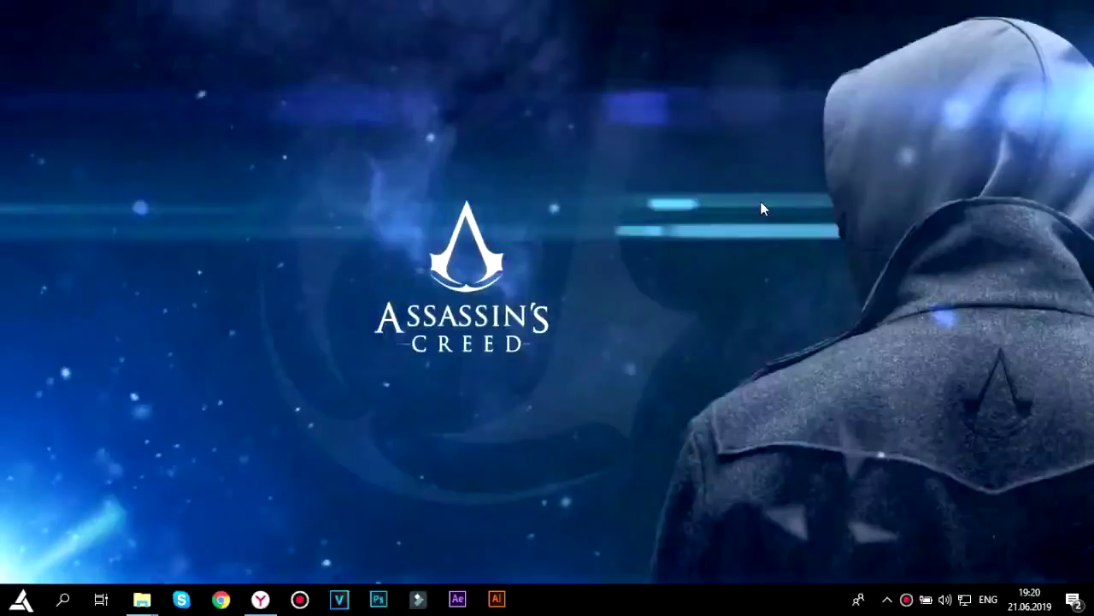
# Open This PC (Этот компьютер) and select local disk C:
pyautogui.click(22, 599)
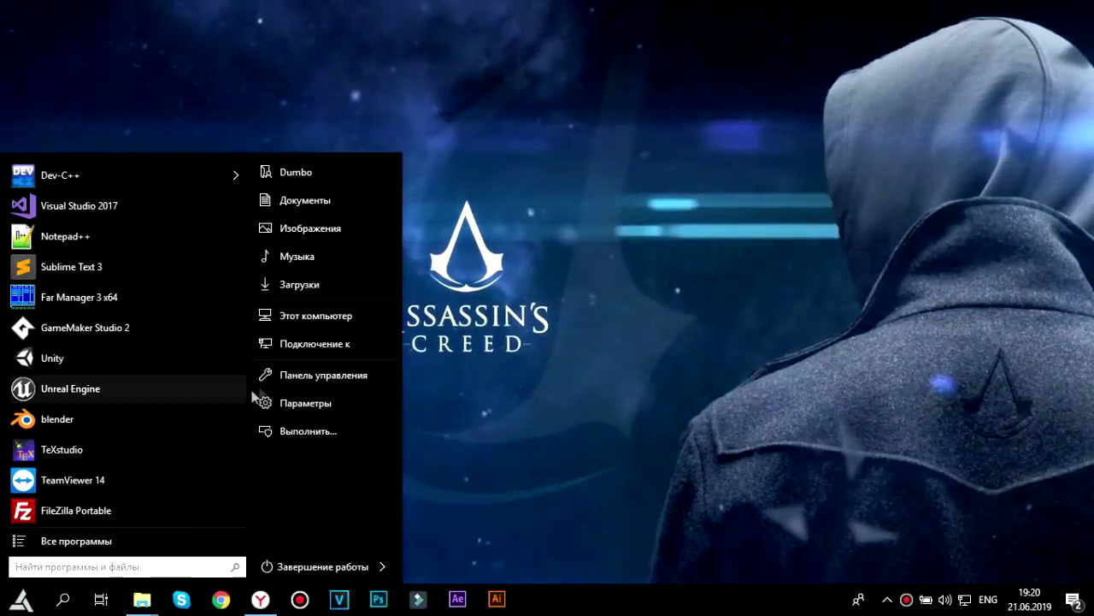
pyautogui.click(342, 315)
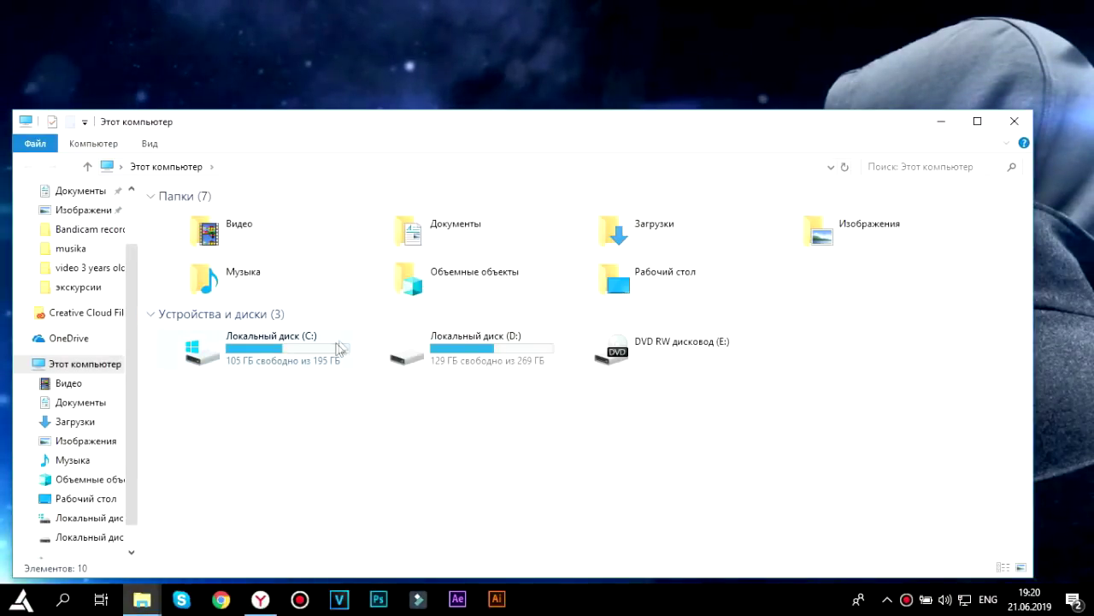
pyautogui.click(364, 331)
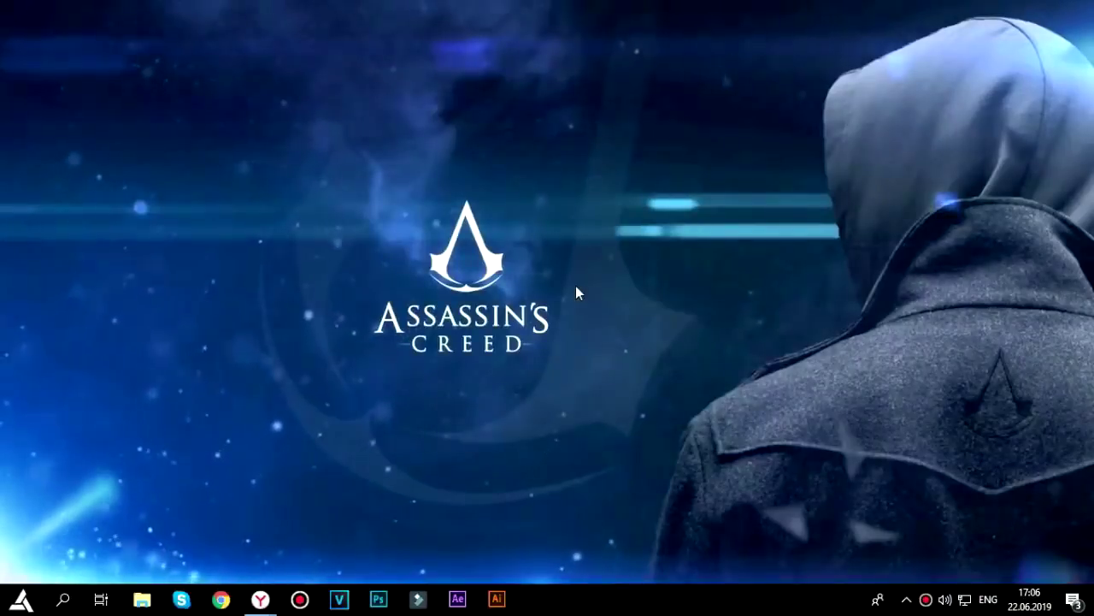
# Run msconfig and open Task Manager from the startup section (Автозагрузка) of System Configuration to manage startup items
pyautogui.click(21, 599)
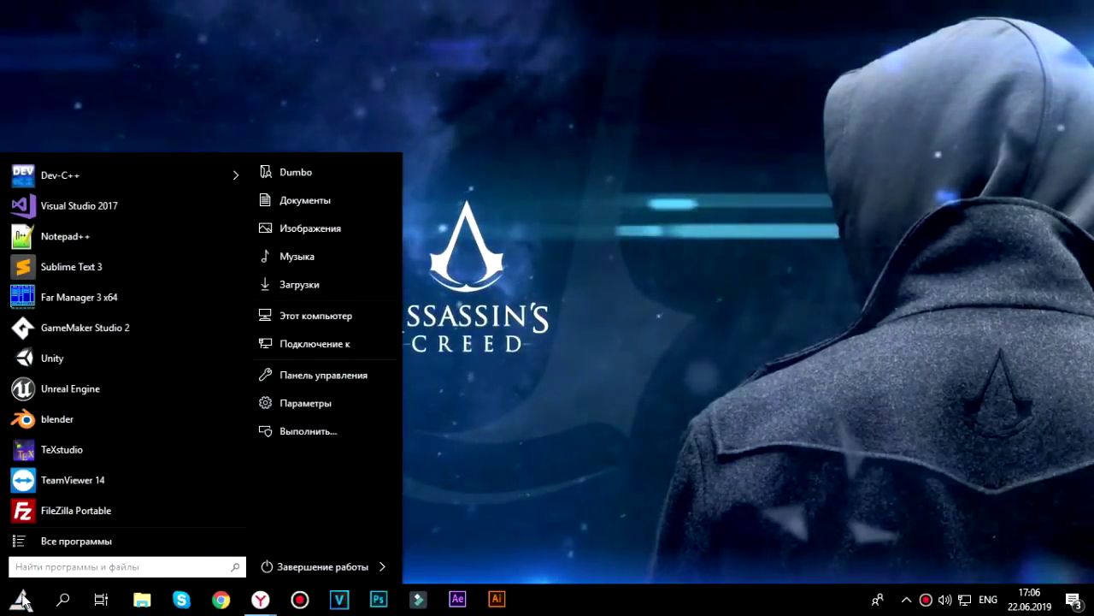
pyautogui.write('mscon')
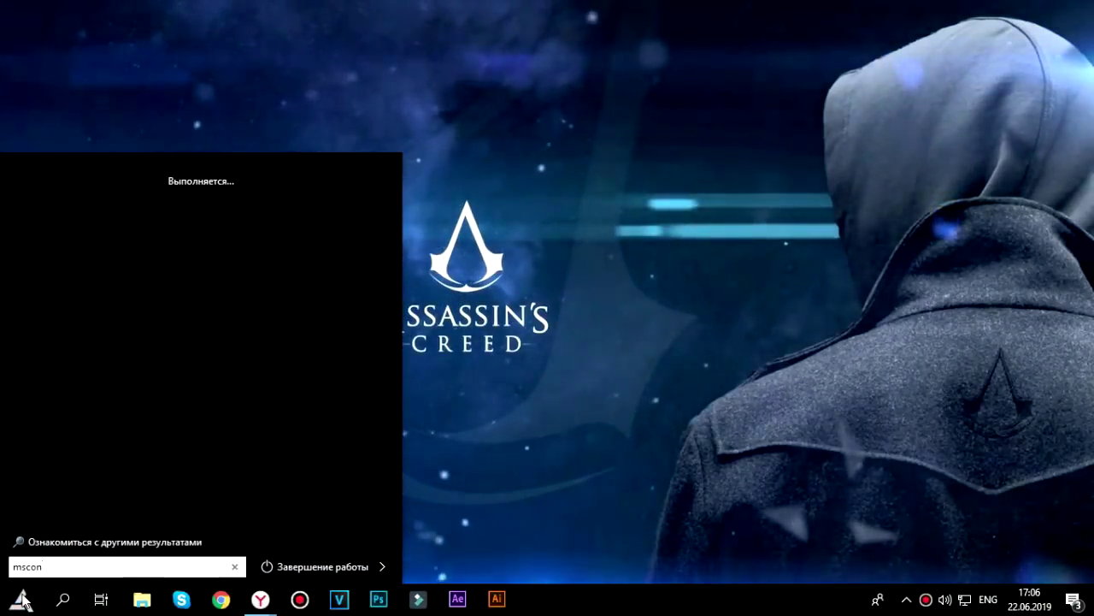
pyautogui.write('fig')
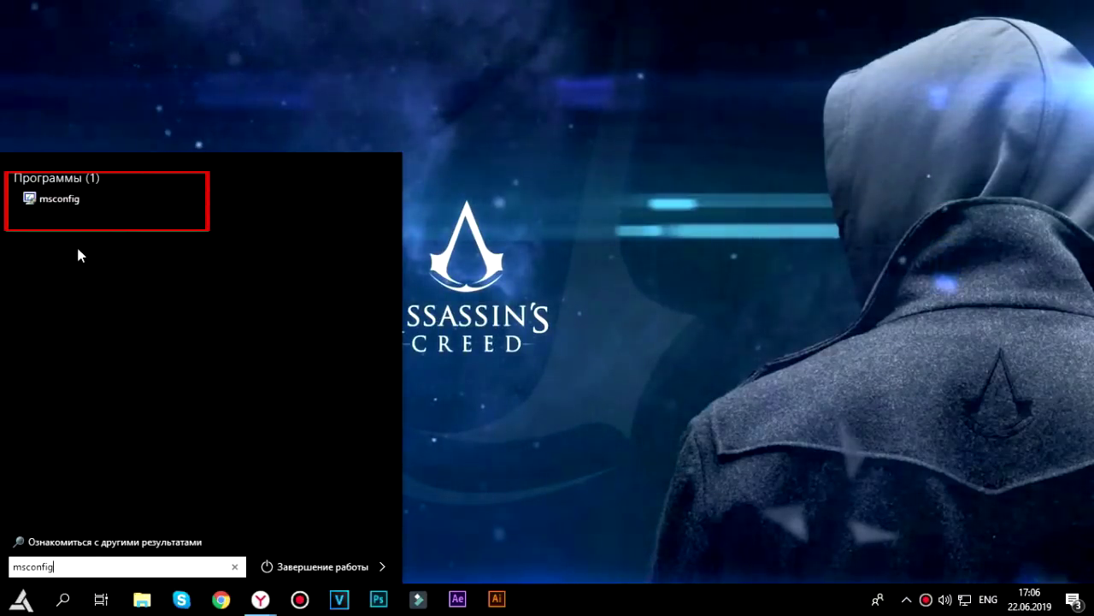
pyautogui.click(71, 205)
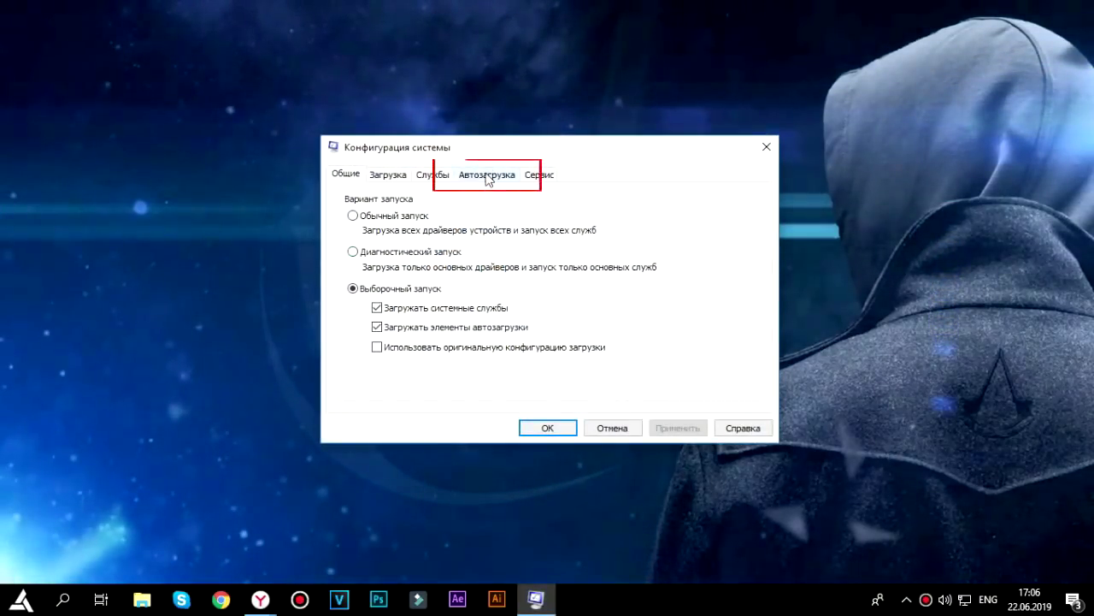
pyautogui.click(488, 176)
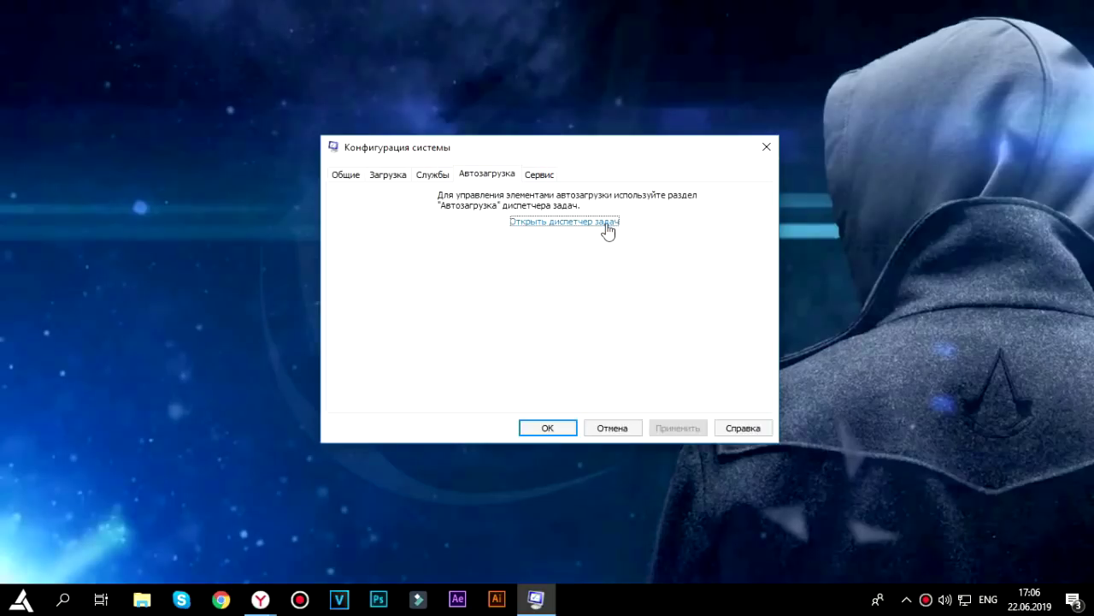
pyautogui.click(607, 224)
pyautogui.moveTo(414, 42); pyautogui.dragTo(519, 29)
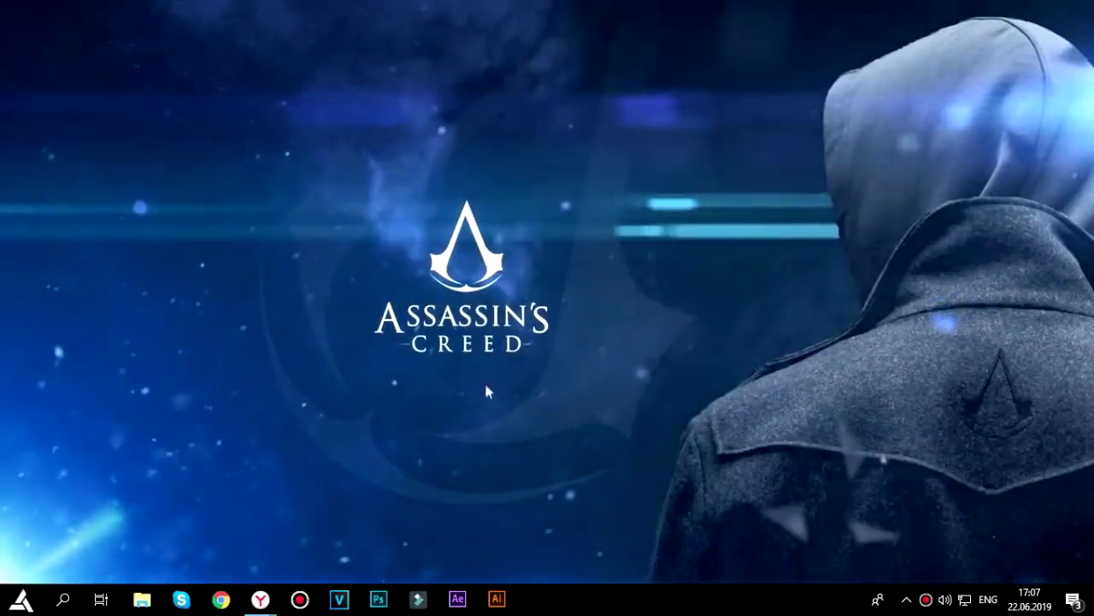
# Run msconfig again and bring up the boot settings (Загрузка) in System Configuration
pyautogui.press('super')
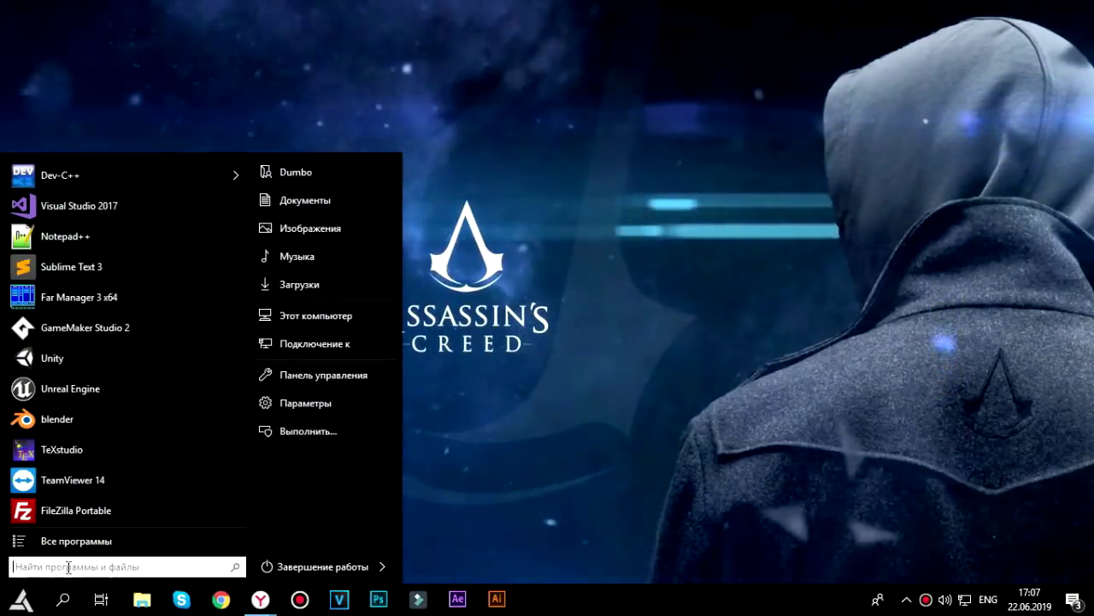
pyautogui.write('msconfig')
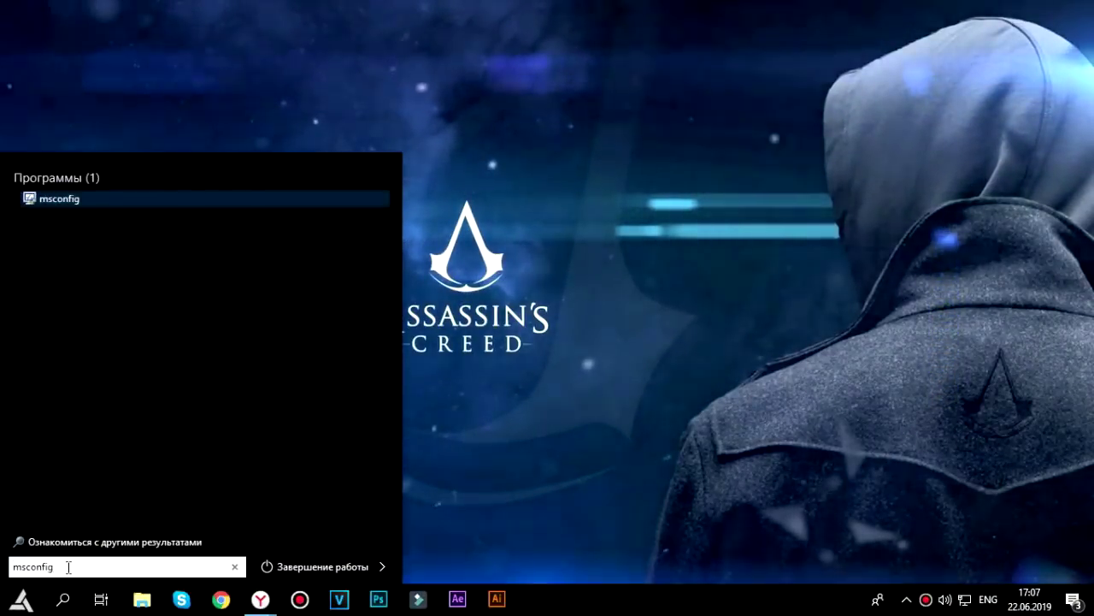
pyautogui.press('Return')
pyautogui.moveTo(556, 145); pyautogui.dragTo(563, 131)
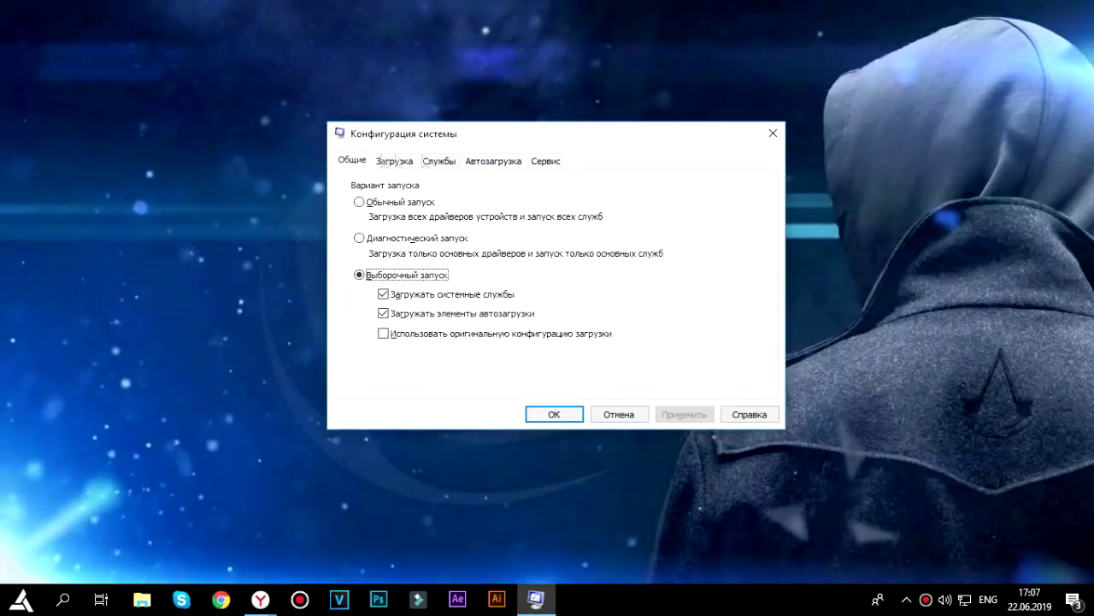
pyautogui.click(400, 163)
pyautogui.click(398, 279)
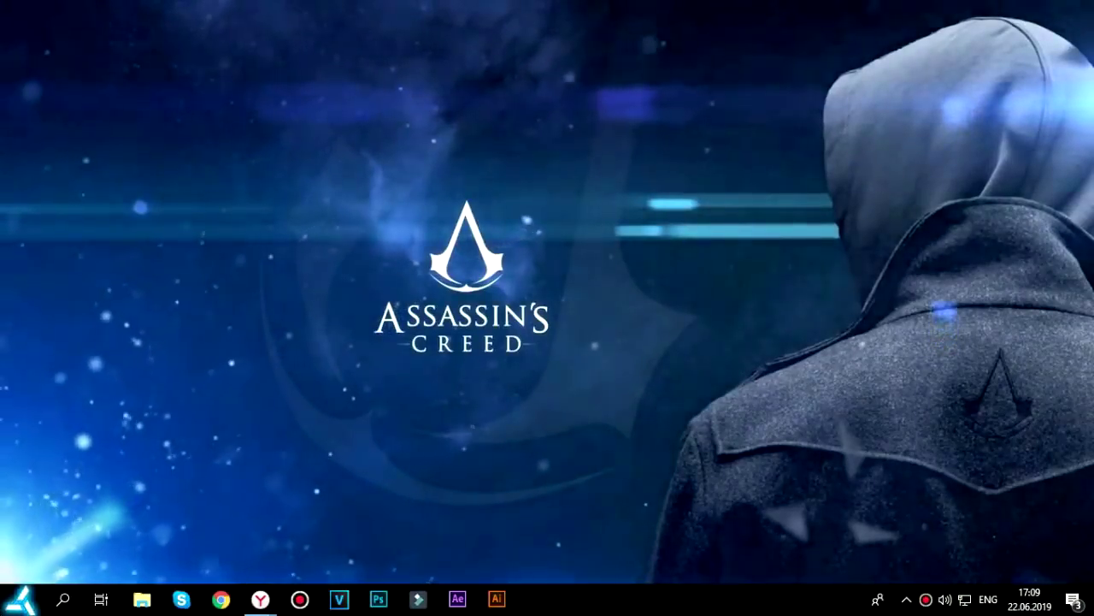
# Open the computer's system properties, go to the advanced system settings and open the performance options (Быстродействие)
pyautogui.click(22, 599)
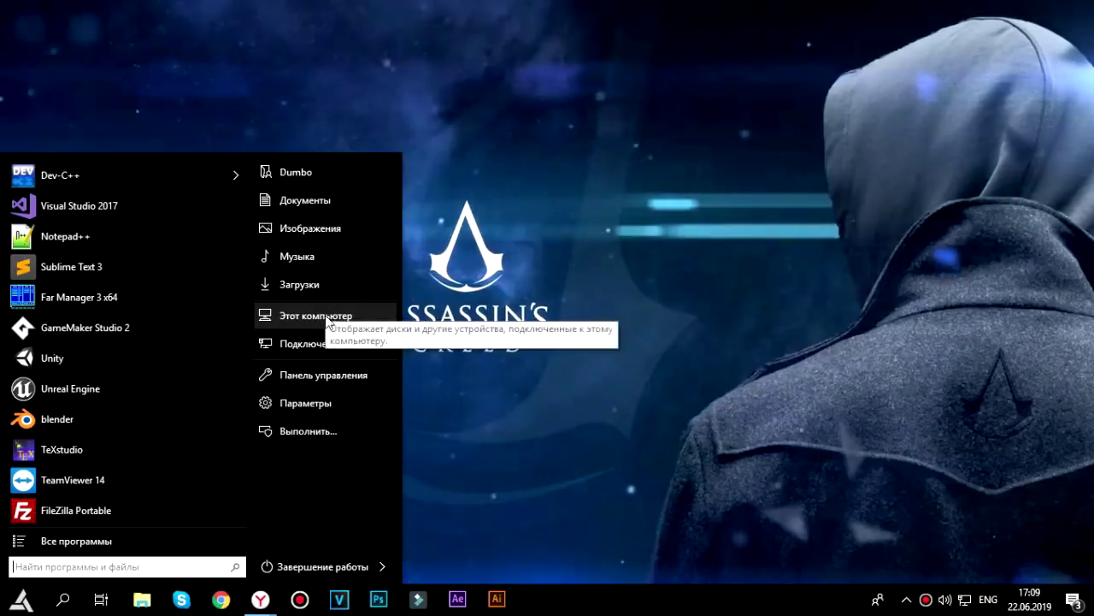
pyautogui.rightClick(325, 313)
pyautogui.click(379, 305)
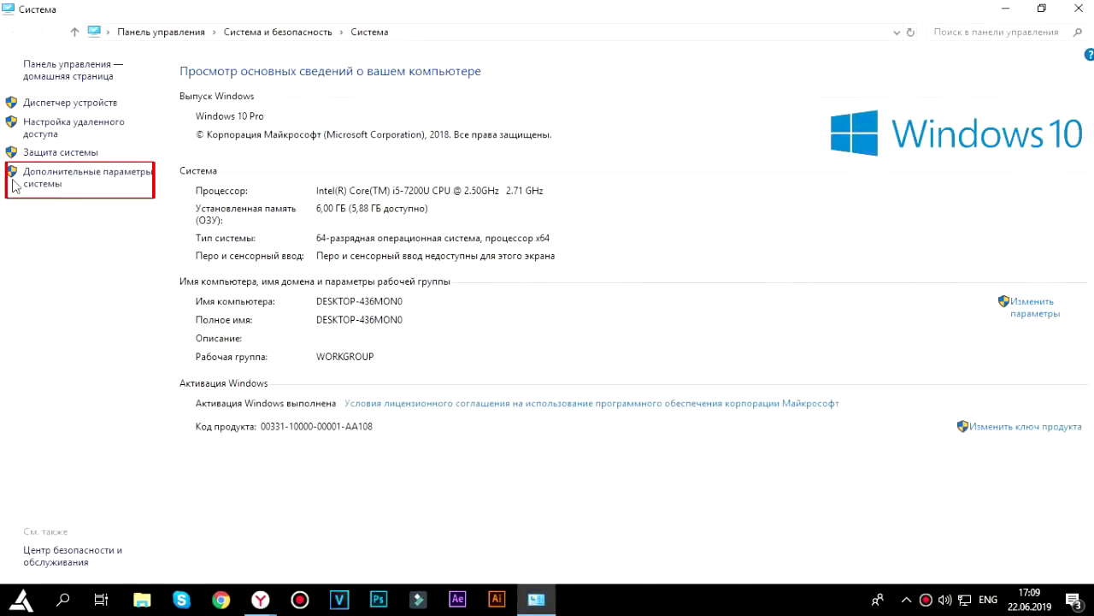
pyautogui.click(56, 182)
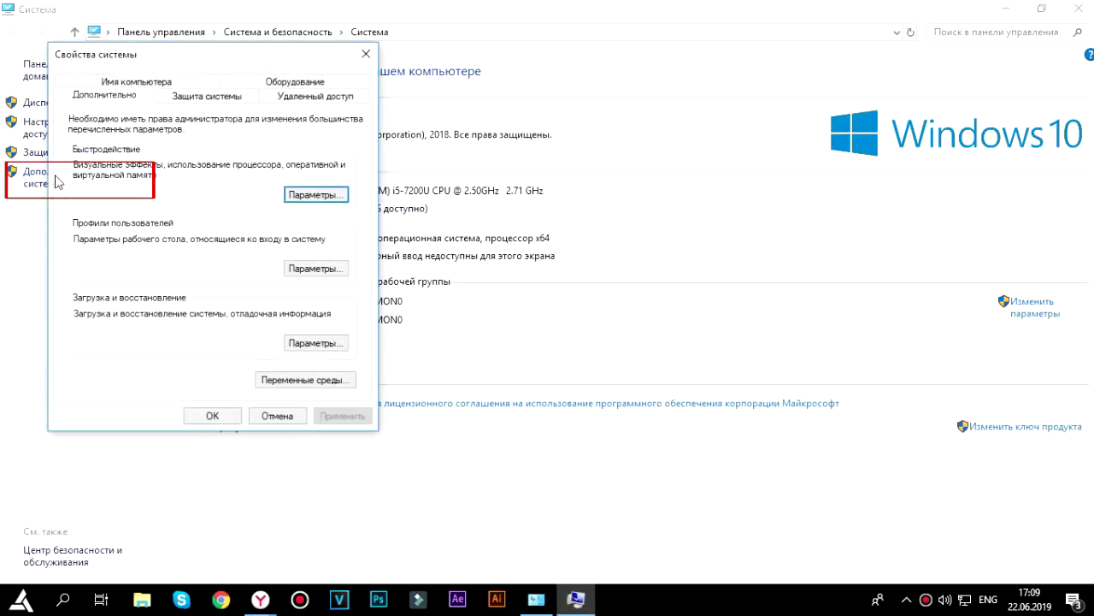
pyautogui.click(317, 195)
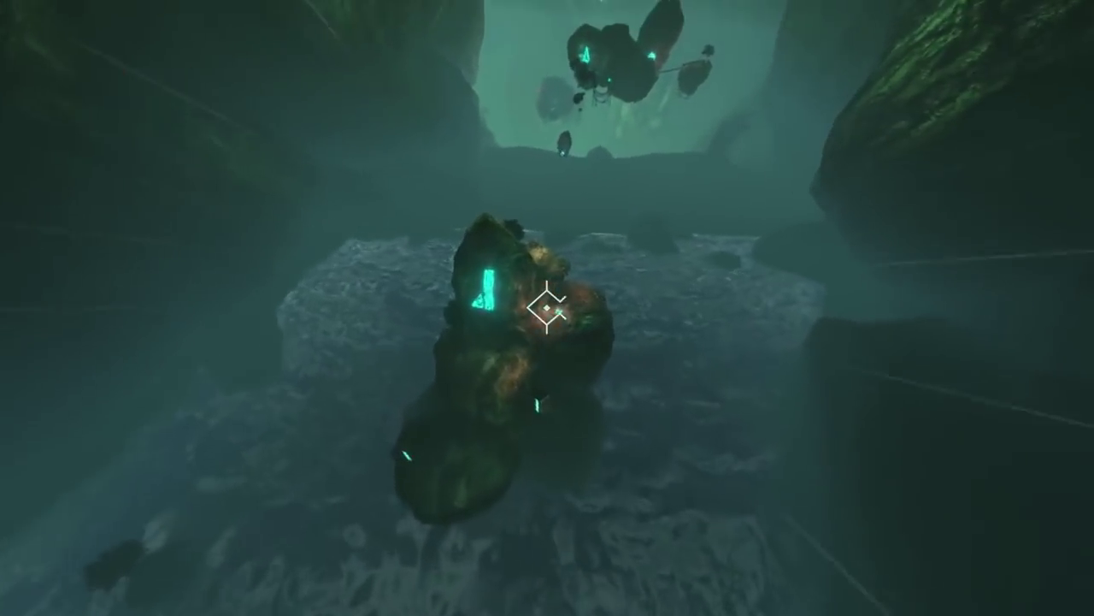
pyautogui.click(547, 308)
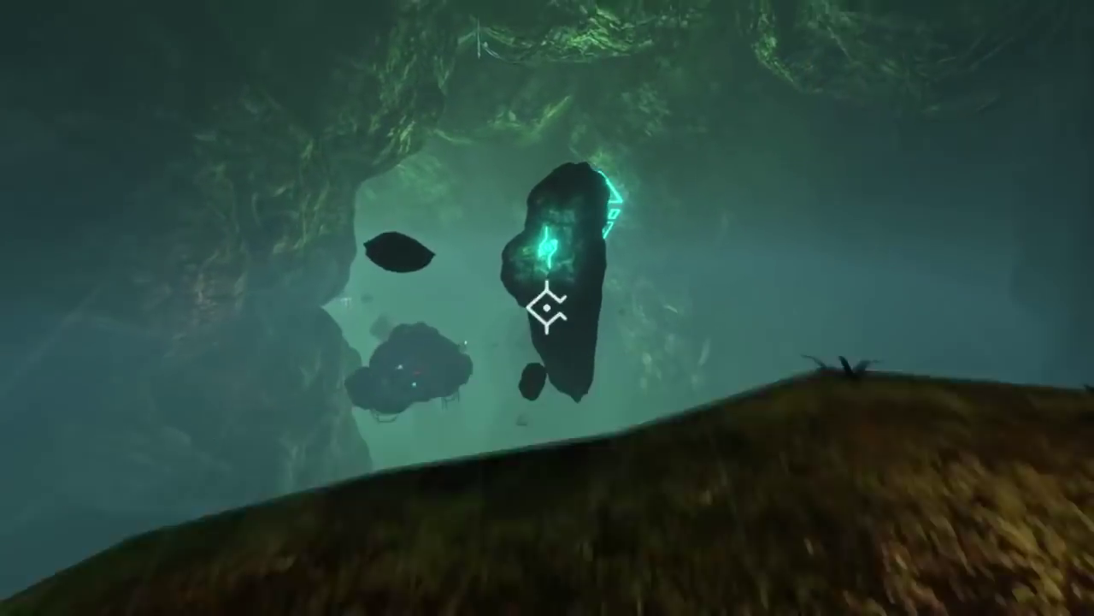
pyautogui.click(547, 308)
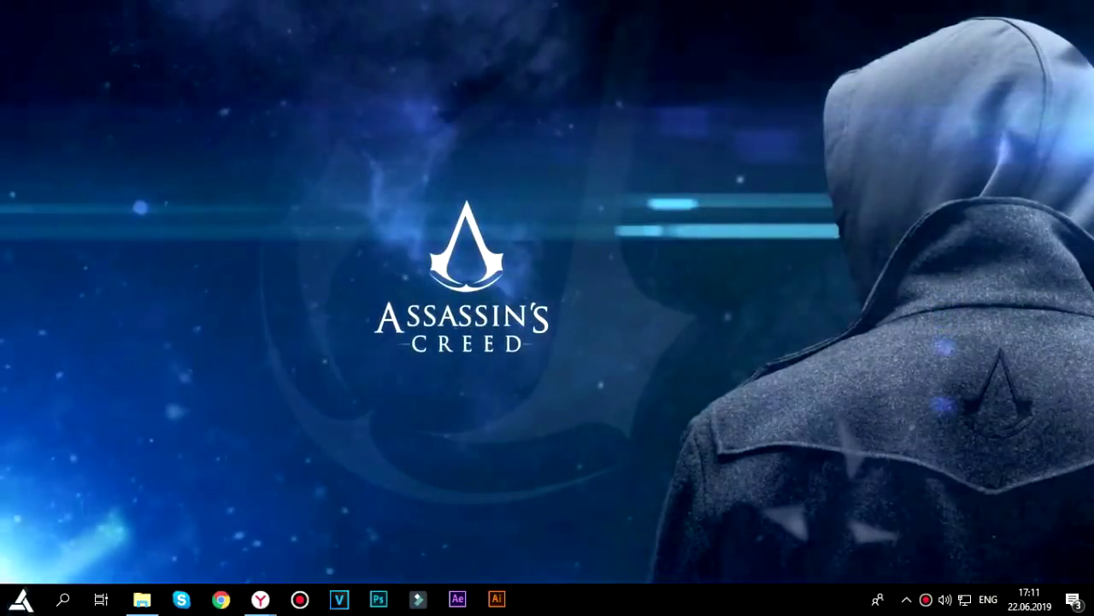
# Open the Start menu
pyautogui.press('super')
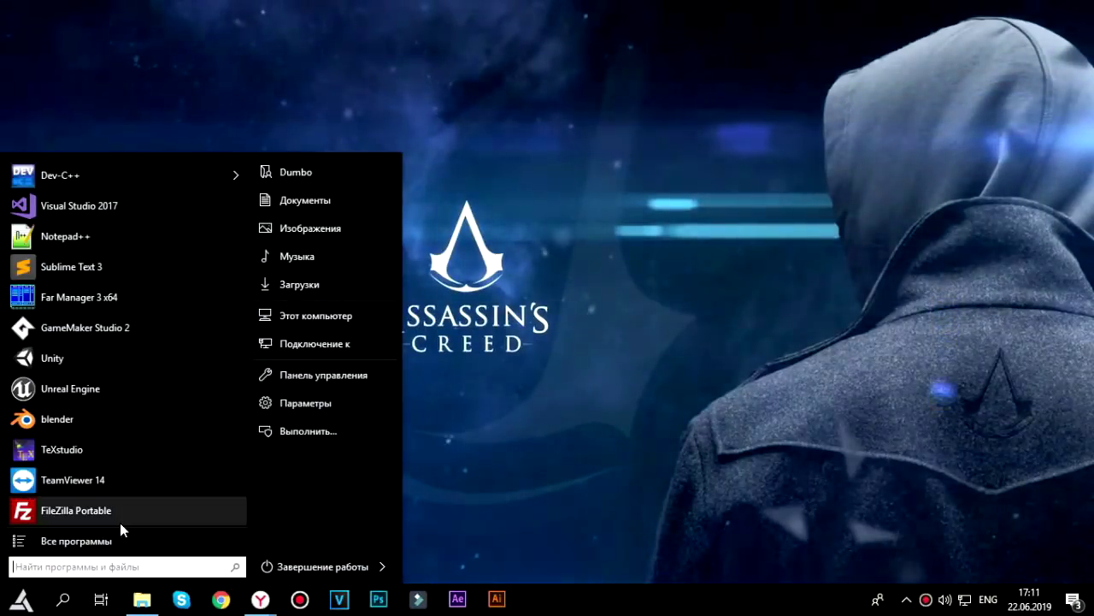